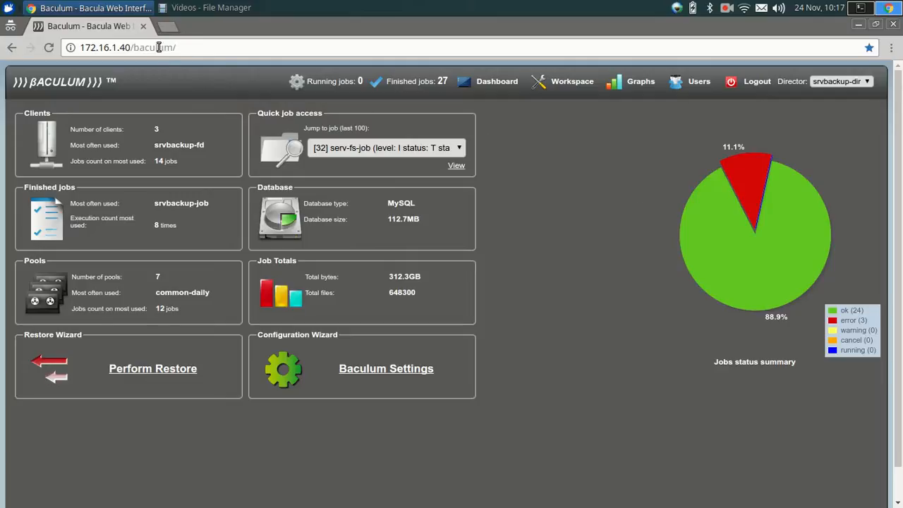
Review the Baculum dashboard's web address, the quick-access list of recent jobs and the jobs status summary chart
{"action": "left_click_drag", "start_coordinate": [132, 48], "coordinate": [74, 48]}
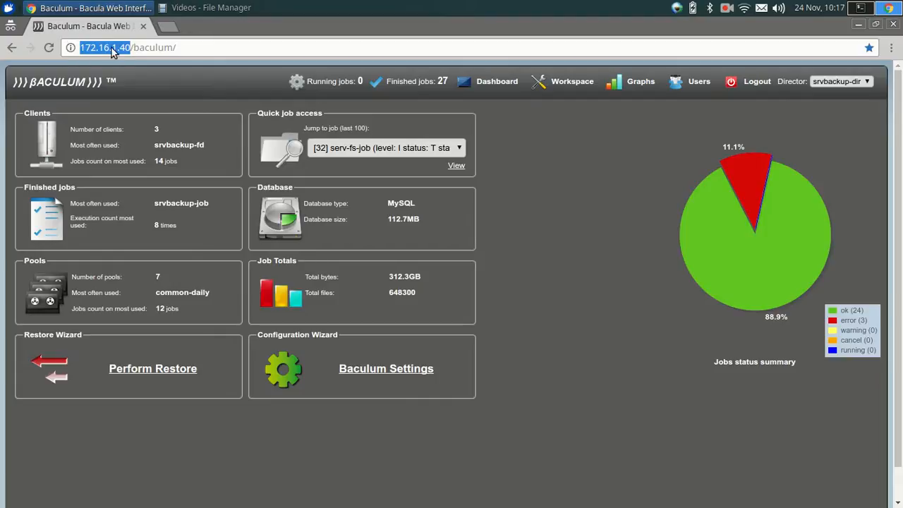
{"action": "left_click_drag", "start_coordinate": [132, 47], "coordinate": [184, 47]}
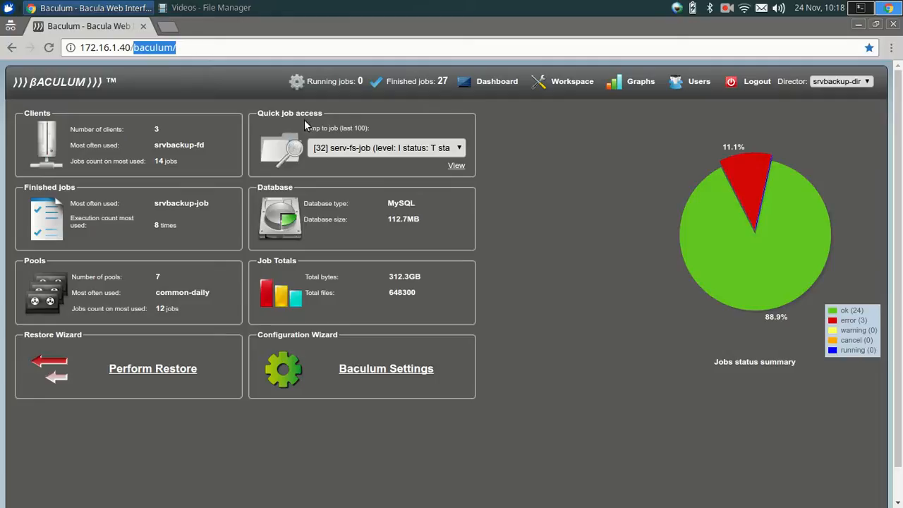
{"action": "left_click", "coordinate": [367, 151]}
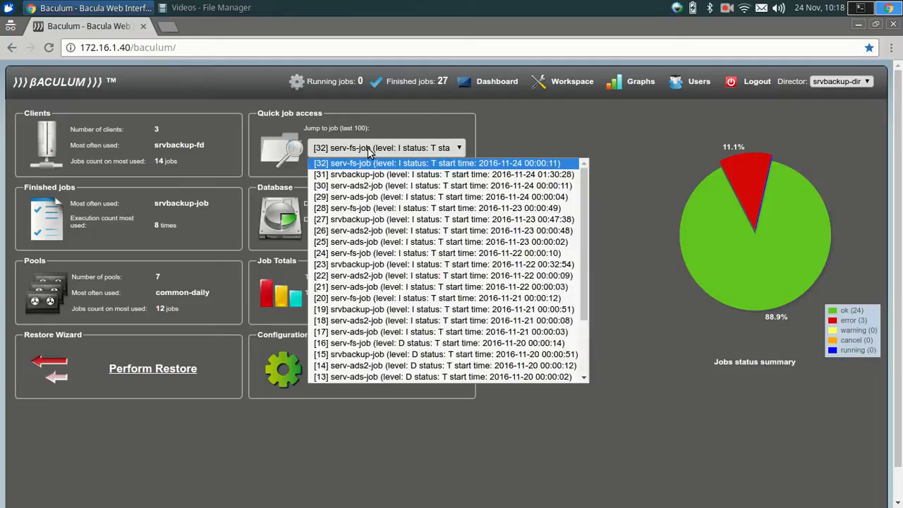
{"action": "left_click", "coordinate": [364, 163]}
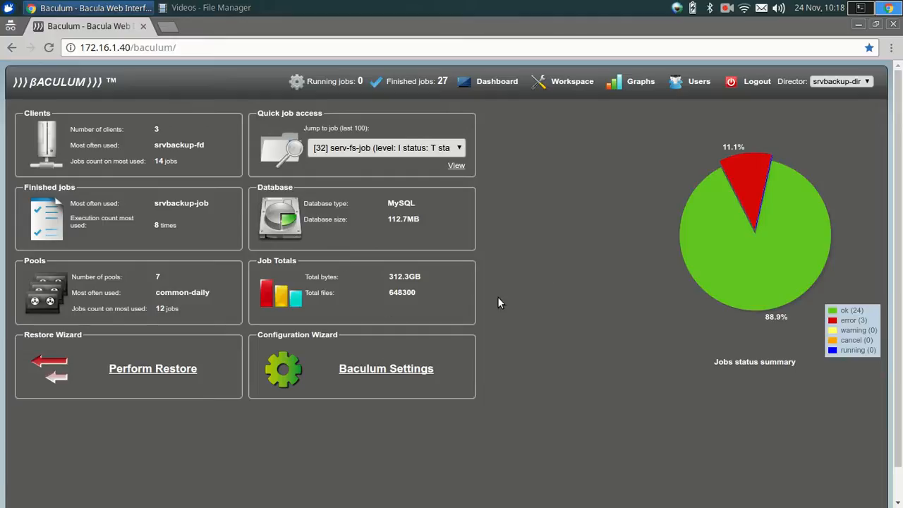
{"action": "mouse_move", "coordinate": [799, 238]}
{"action": "mouse_move", "coordinate": [755, 182]}
Open the workspace's storage list and inspect the console status of common-stg and serv-fs-stg, plus the actions available for serv-fs-stg
{"action": "left_click", "coordinate": [564, 85]}
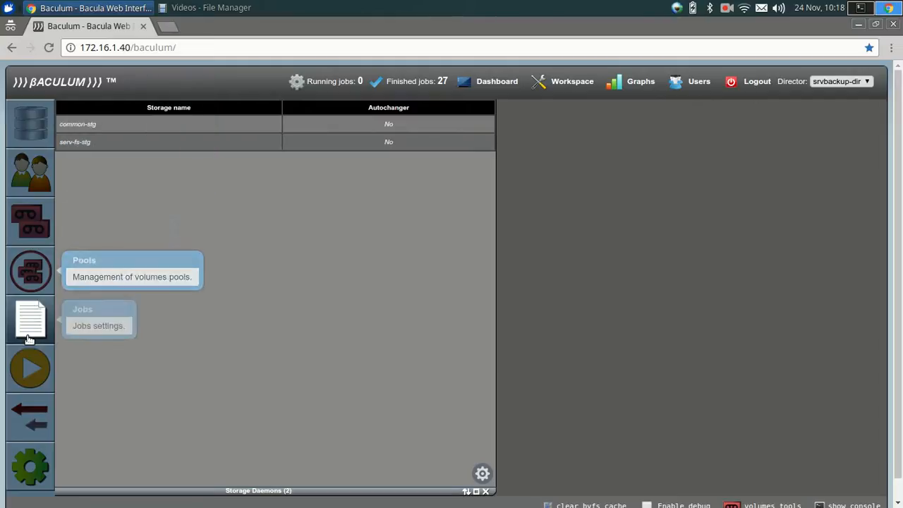
{"action": "left_click", "coordinate": [30, 134]}
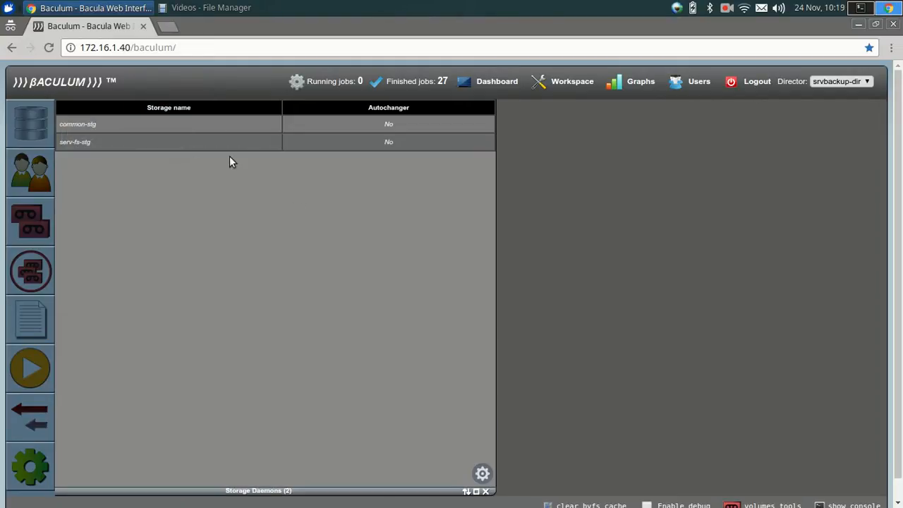
{"action": "left_click", "coordinate": [174, 128]}
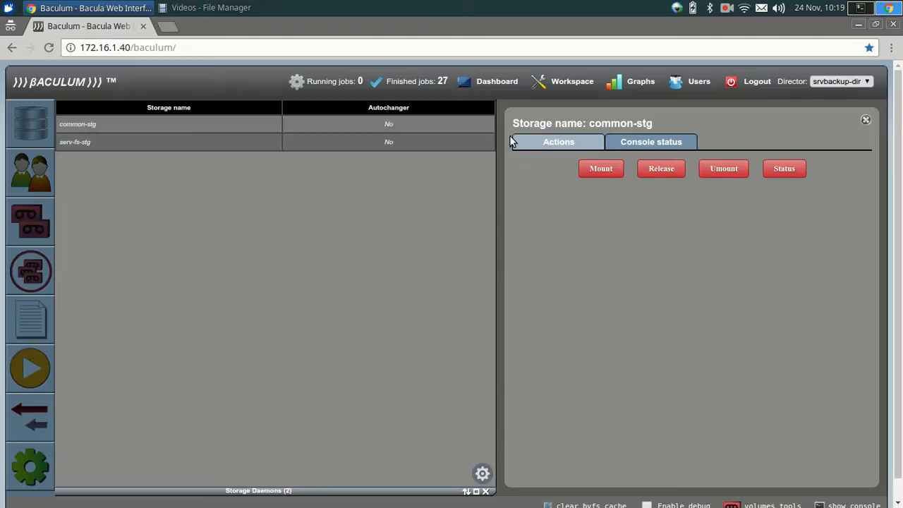
{"action": "left_click", "coordinate": [646, 143]}
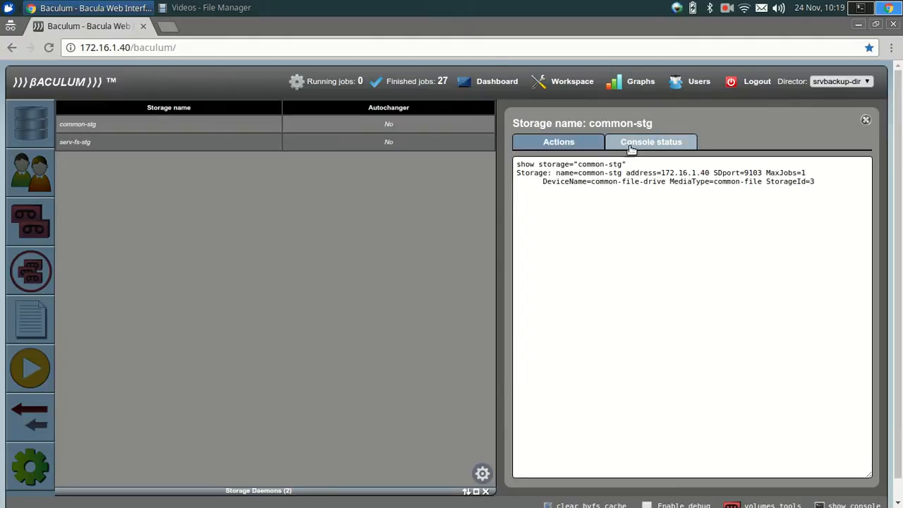
{"action": "left_click_drag", "start_coordinate": [560, 173], "coordinate": [809, 181]}
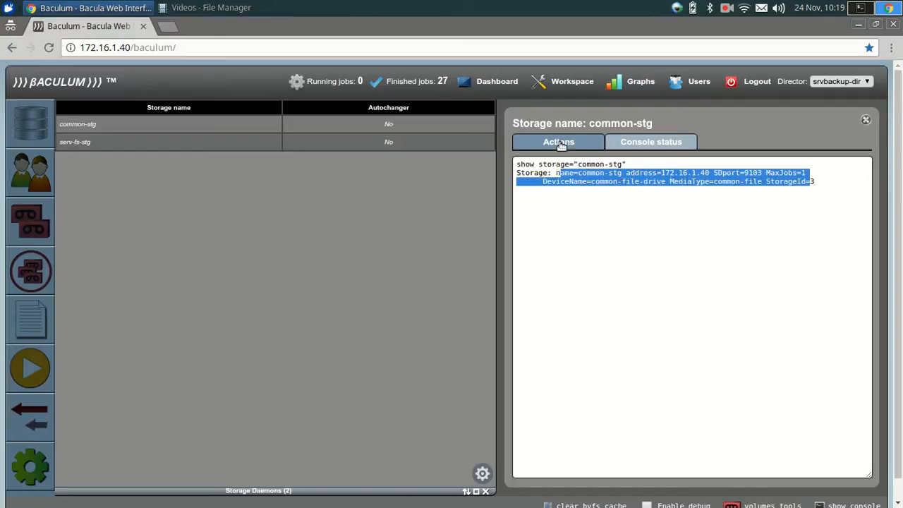
{"action": "left_click", "coordinate": [432, 144]}
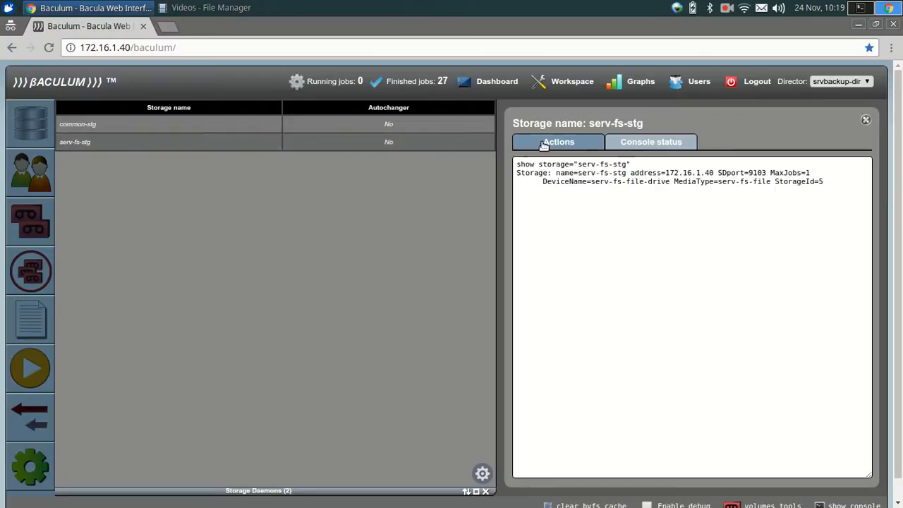
{"action": "left_click", "coordinate": [540, 142]}
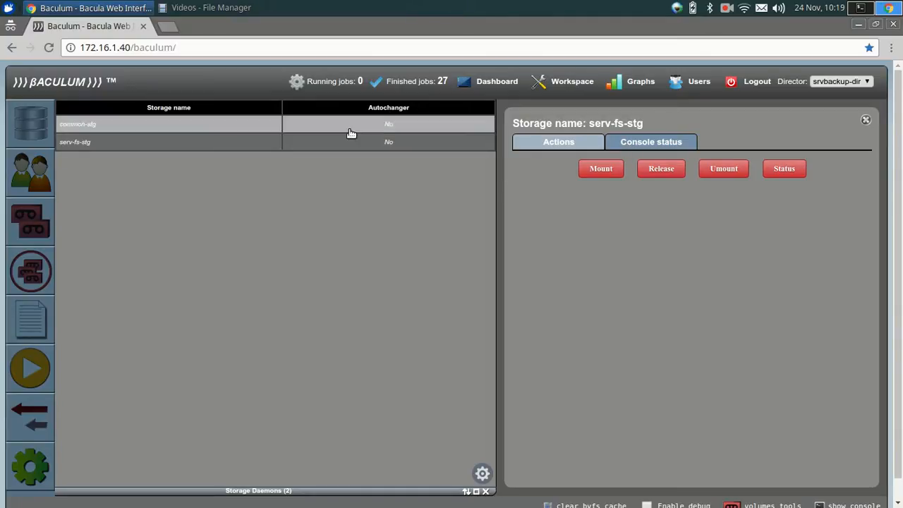
Open the client list and examine the file and job retention settings of client srvbackup-fd
{"action": "left_click", "coordinate": [39, 173]}
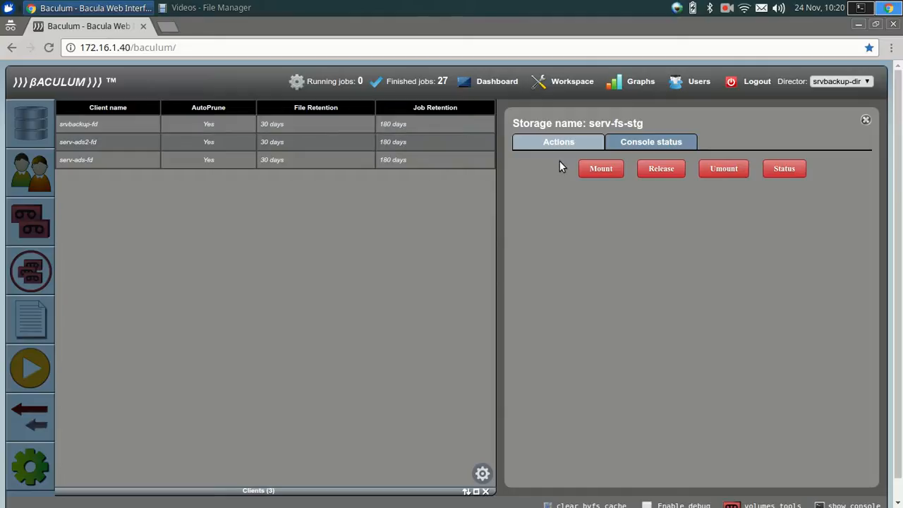
{"action": "left_click", "coordinate": [423, 125]}
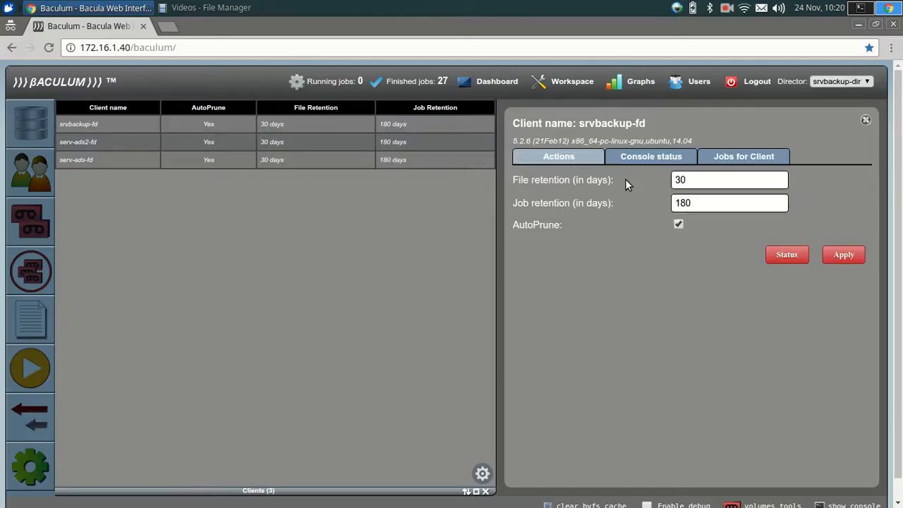
{"action": "left_click_drag", "start_coordinate": [699, 179], "coordinate": [666, 182]}
{"action": "left_click", "coordinate": [689, 203]}
{"action": "left_click_drag", "start_coordinate": [696, 179], "coordinate": [669, 179]}
{"action": "left_click_drag", "start_coordinate": [687, 203], "coordinate": [663, 204]}
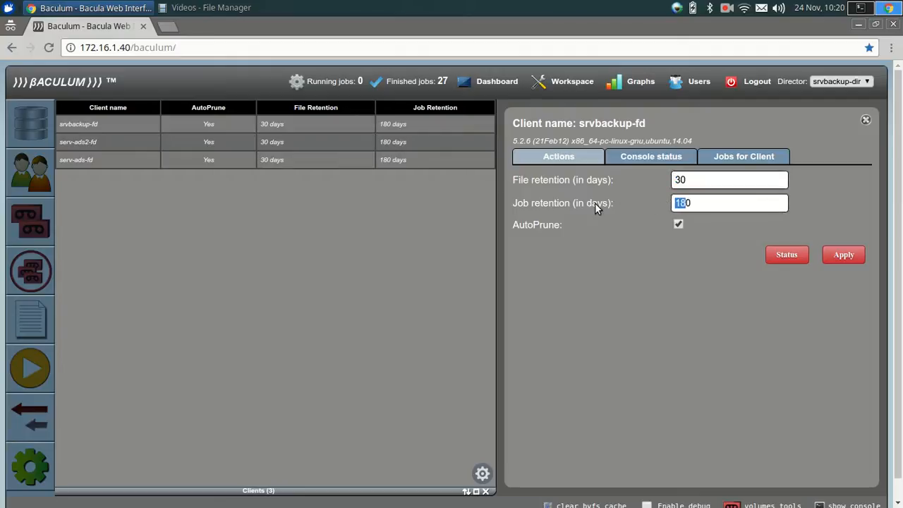
{"action": "left_click", "coordinate": [703, 203]}
{"action": "left_click_drag", "start_coordinate": [703, 204], "coordinate": [673, 205]}
{"action": "left_click", "coordinate": [684, 183]}
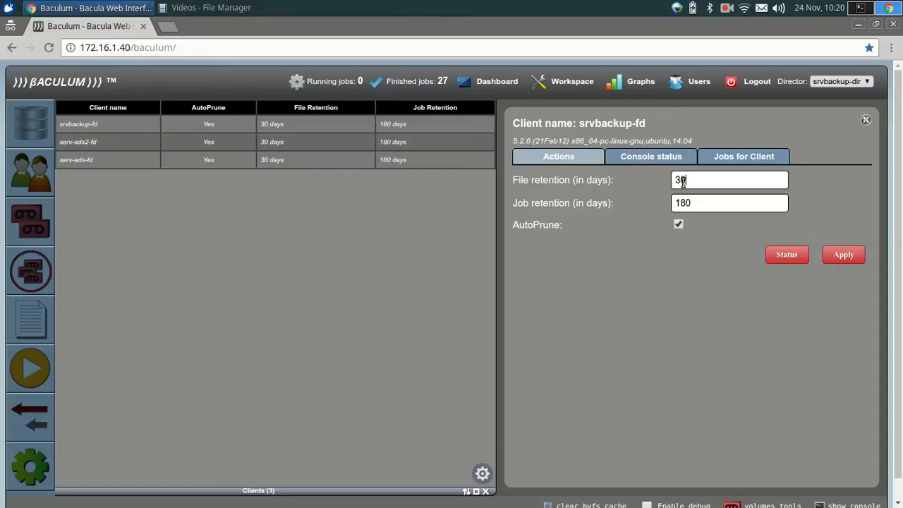
{"action": "mouse_move", "coordinate": [693, 202]}
{"action": "left_mouse_down"}
{"action": "mouse_move", "coordinate": [672, 207]}
{"action": "mouse_move", "coordinate": [677, 180]}
{"action": "mouse_move", "coordinate": [675, 204]}
{"action": "left_mouse_up"}
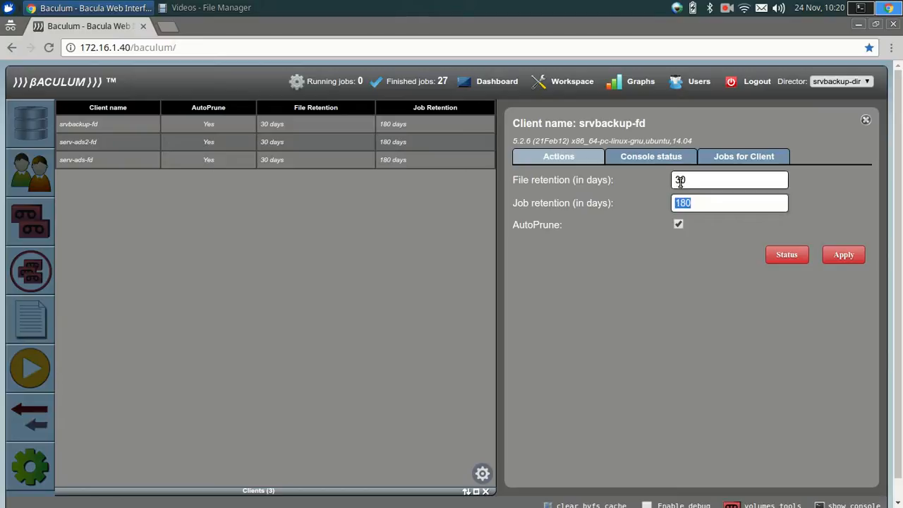
{"action": "left_click_drag", "start_coordinate": [691, 180], "coordinate": [679, 181]}
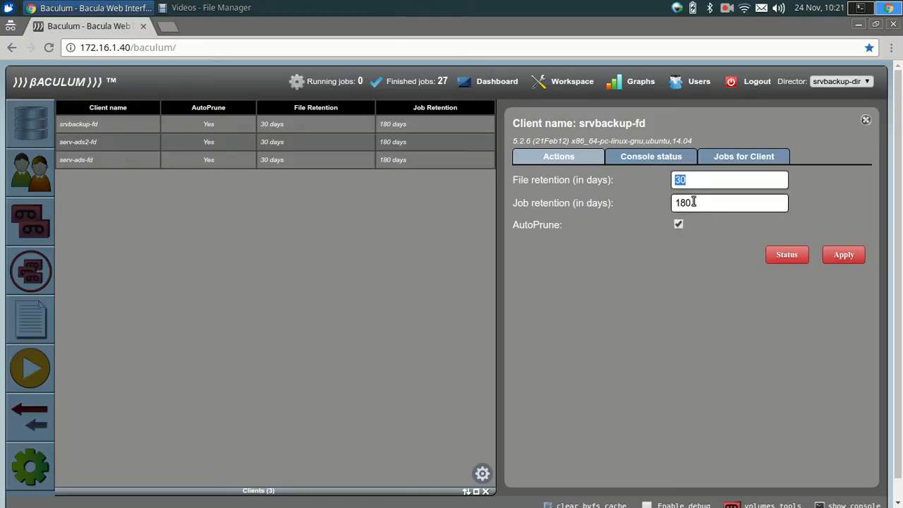
Inspect the console status of client srvbackup-fd, including its address and FDport
{"action": "left_click", "coordinate": [648, 157]}
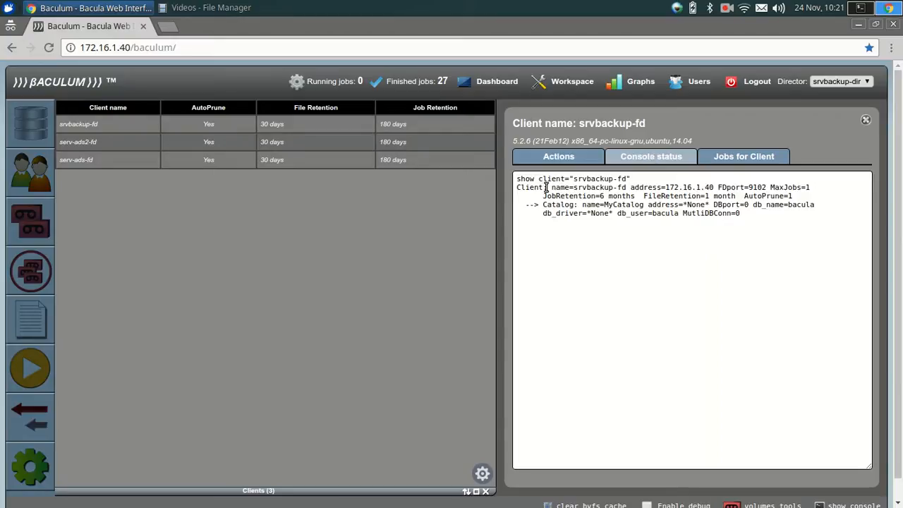
{"action": "left_click_drag", "start_coordinate": [548, 190], "coordinate": [768, 189]}
{"action": "left_click", "coordinate": [635, 189]}
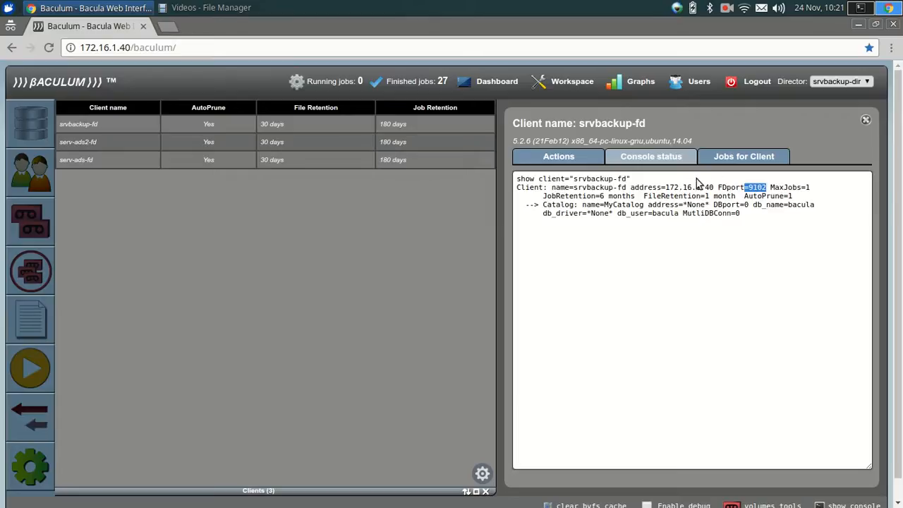
Review the full job history of client srvbackup-fd, then return to its retention settings
{"action": "left_click", "coordinate": [735, 160]}
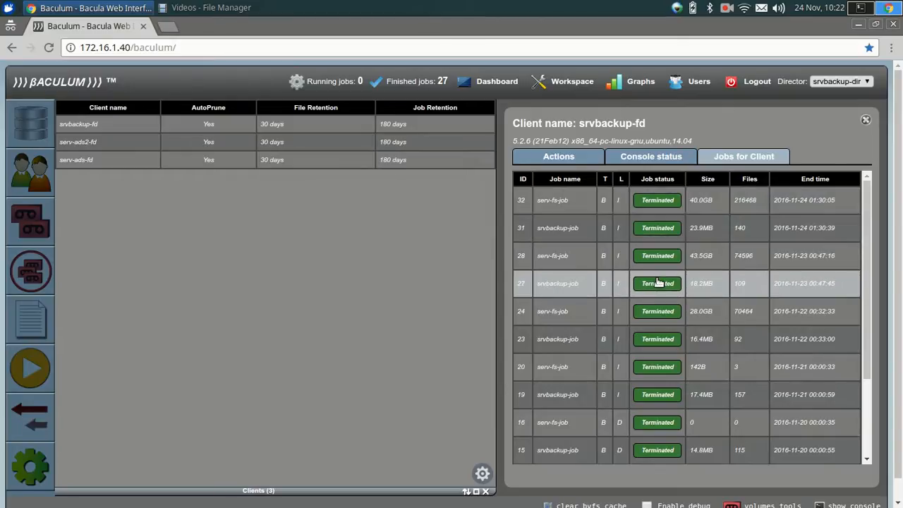
{"action": "scroll", "coordinate": [657, 281], "scroll_direction": "down", "scroll_amount": 3}
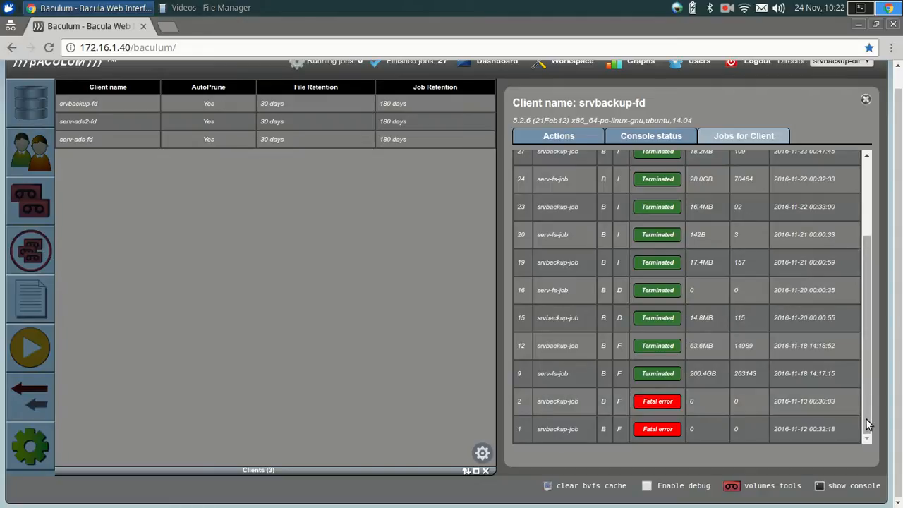
{"action": "left_click_drag", "start_coordinate": [868, 423], "coordinate": [868, 402]}
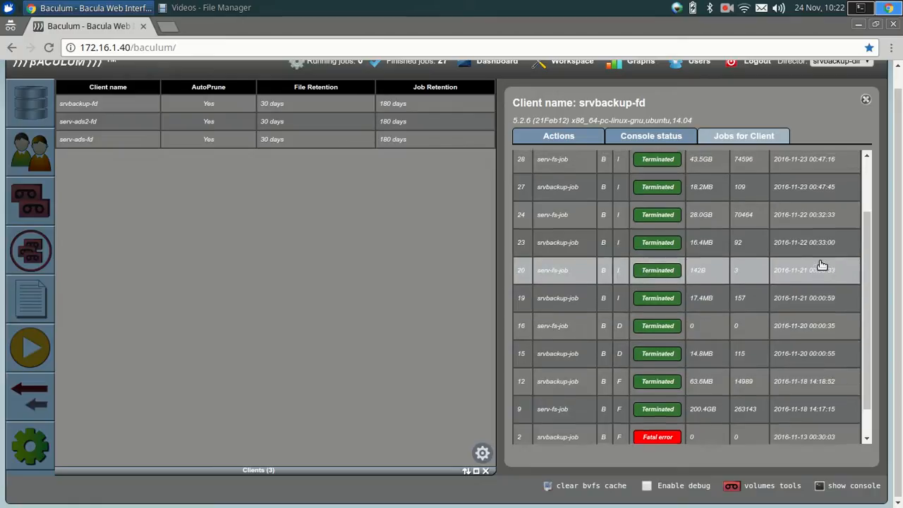
{"action": "scroll", "coordinate": [822, 266], "scroll_direction": "up", "scroll_amount": 3}
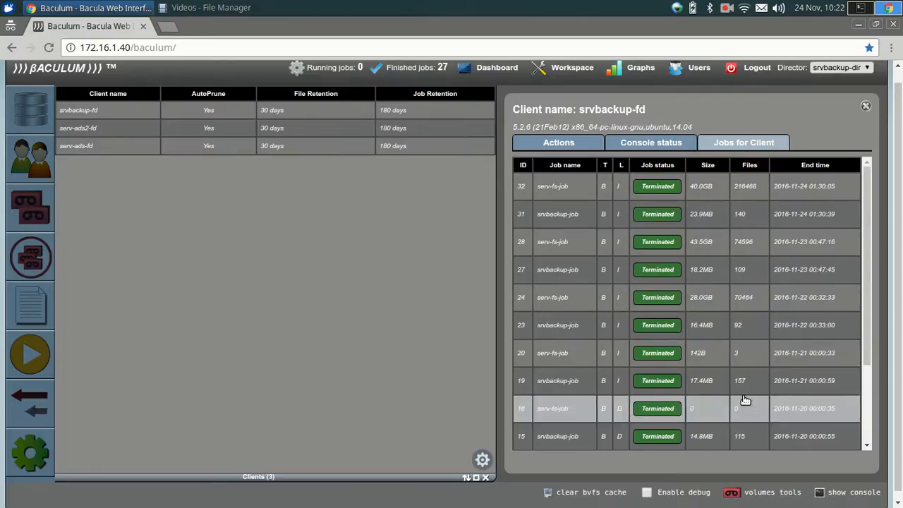
{"action": "left_click", "coordinate": [578, 145]}
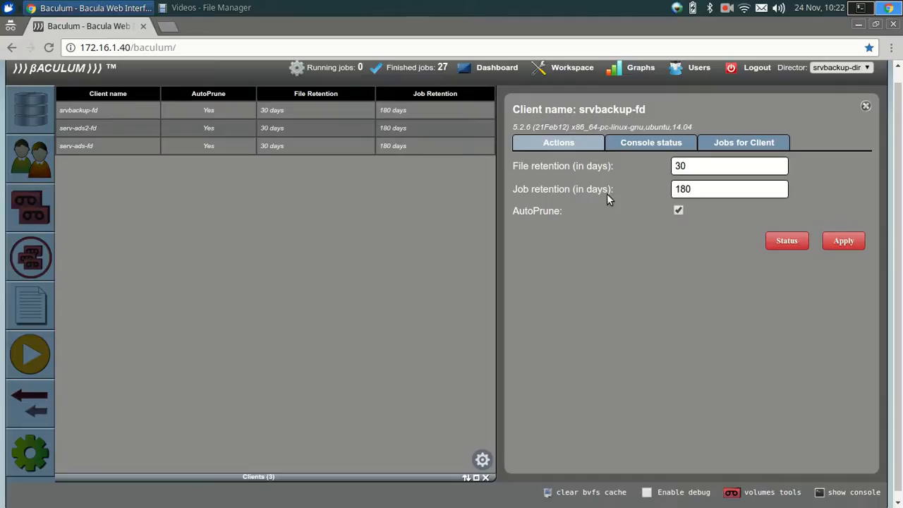
Review the job histories of clients serv-ads2-fd and serv-ads-fd
{"action": "left_click", "coordinate": [340, 128]}
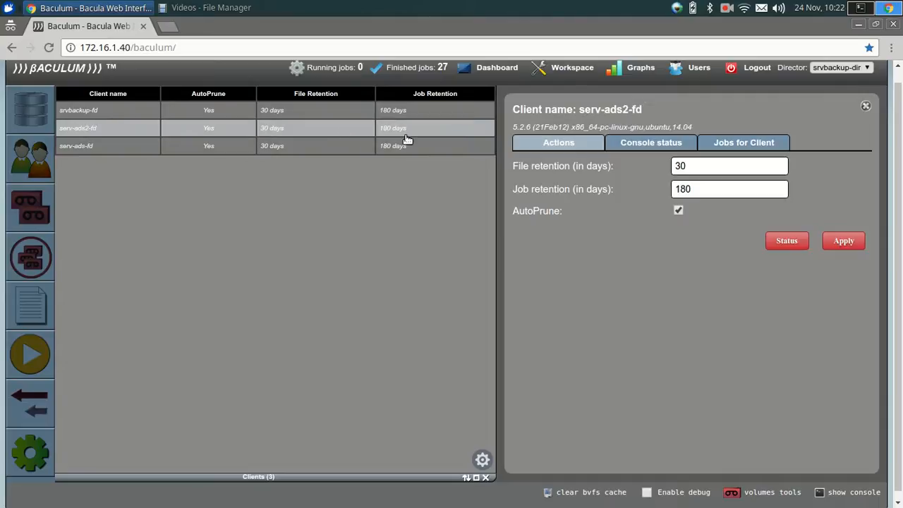
{"action": "left_click", "coordinate": [742, 141]}
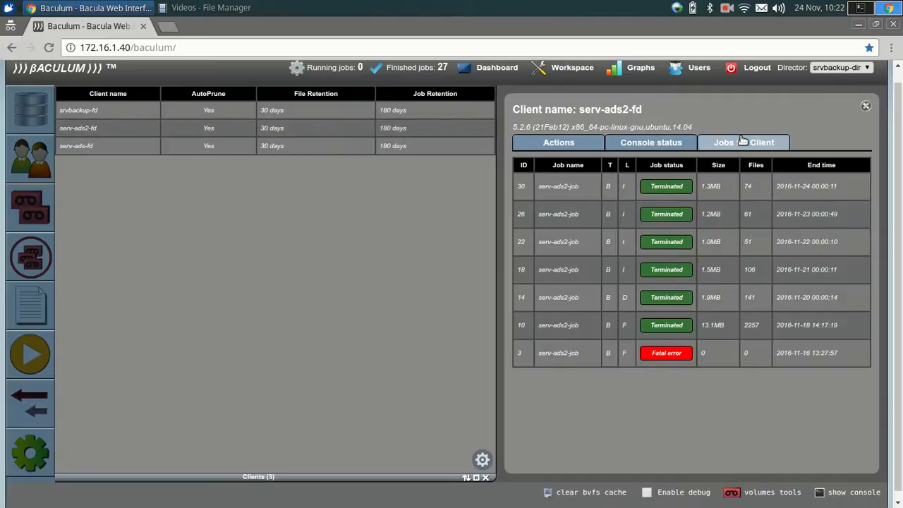
{"action": "left_click", "coordinate": [445, 148]}
{"action": "left_click", "coordinate": [662, 144]}
{"action": "left_click", "coordinate": [724, 145]}
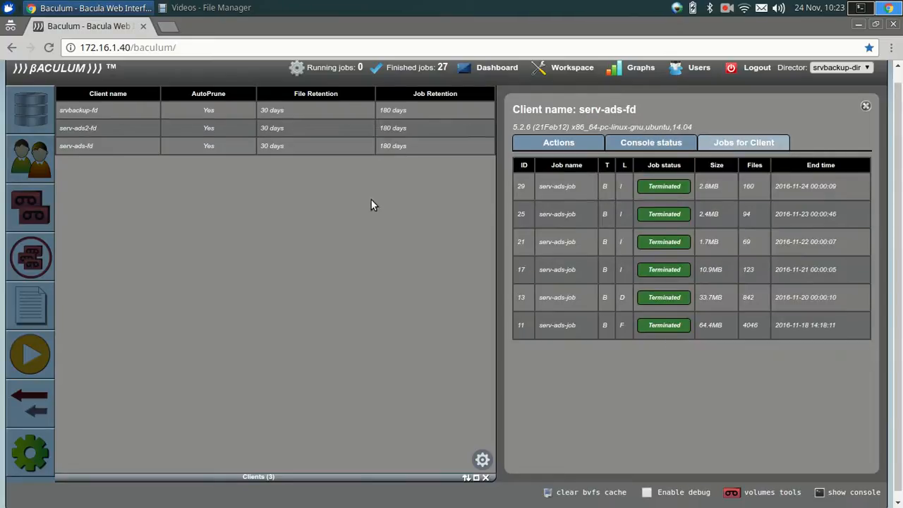
Open the volume list and examine each volume's pool, status, size, media type and expiry date
{"action": "left_click", "coordinate": [25, 207]}
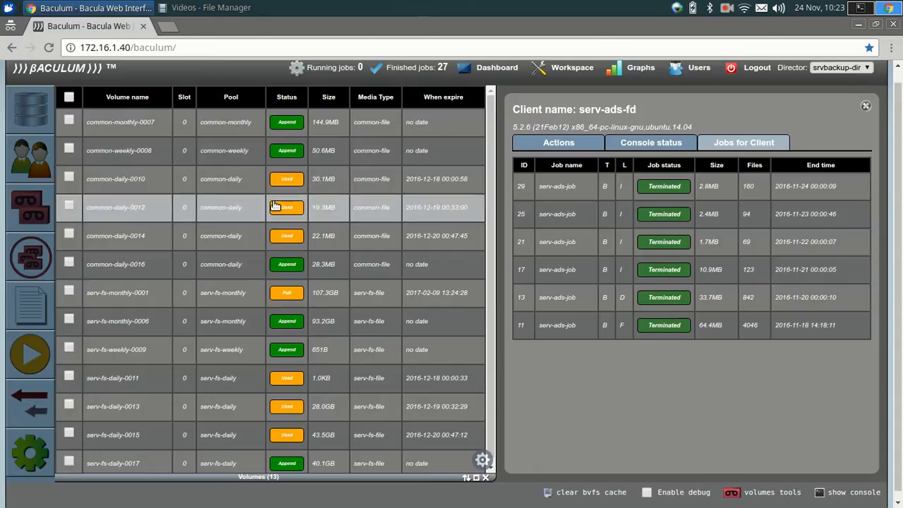
{"action": "scroll", "coordinate": [275, 206], "scroll_direction": "down", "scroll_amount": 1}
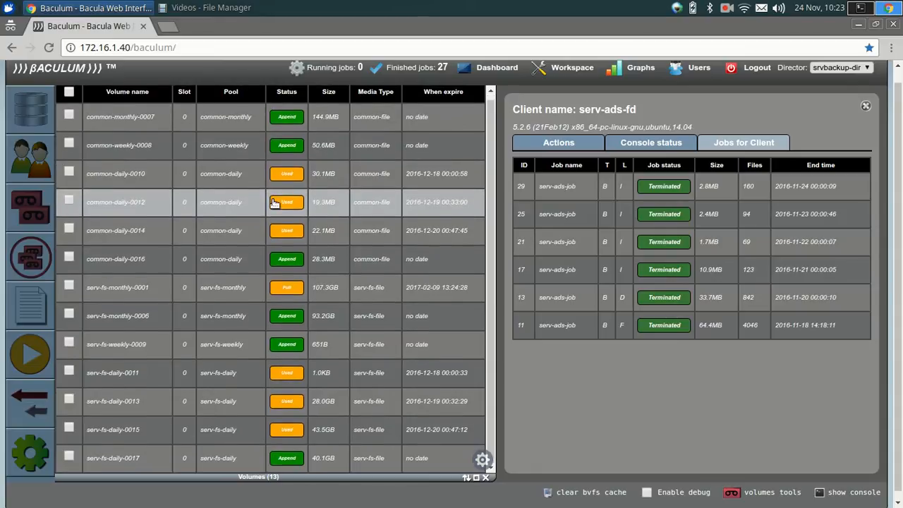
{"action": "scroll", "coordinate": [275, 202], "scroll_direction": "up", "scroll_amount": 1}
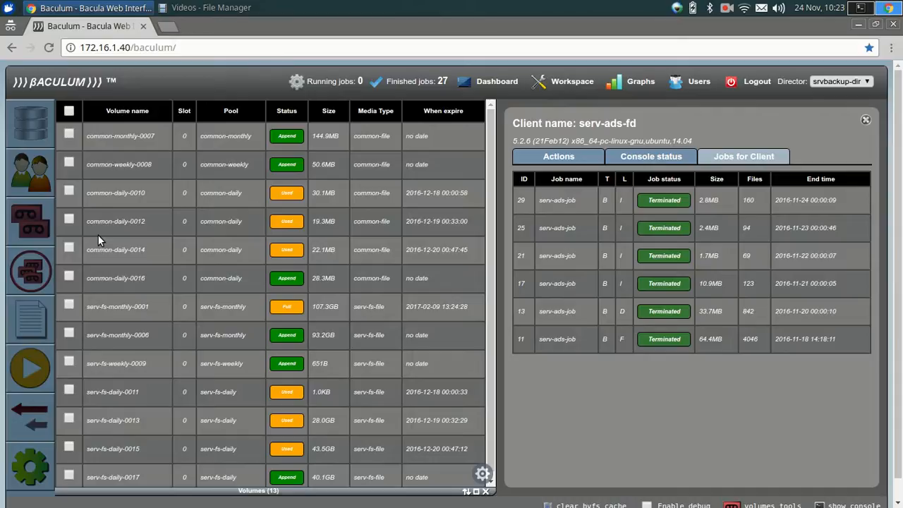
{"action": "scroll", "coordinate": [124, 265], "scroll_direction": "down", "scroll_amount": 1}
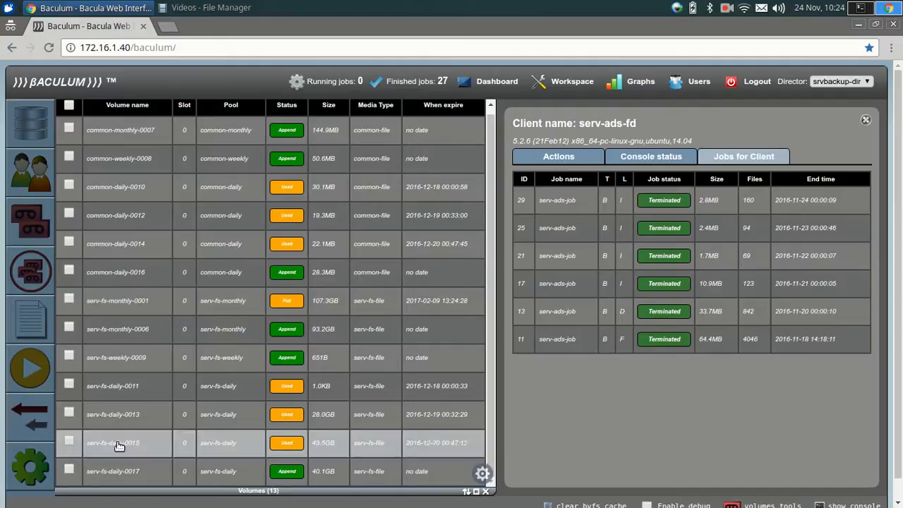
{"action": "scroll", "coordinate": [214, 370], "scroll_direction": "up", "scroll_amount": 1}
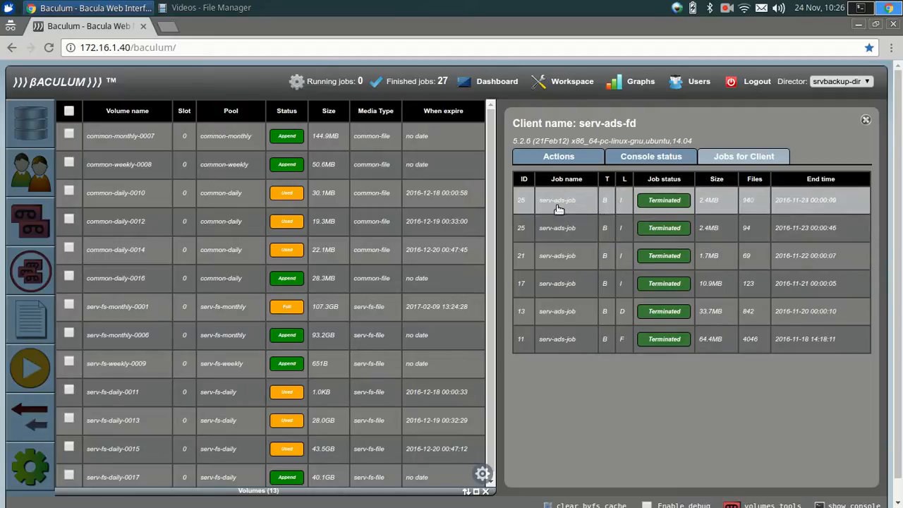
Open volume common-weekly-0008 and examine its status options, retention period, use duration, maximum bytes and the jobs stored on it
{"action": "left_click", "coordinate": [562, 160]}
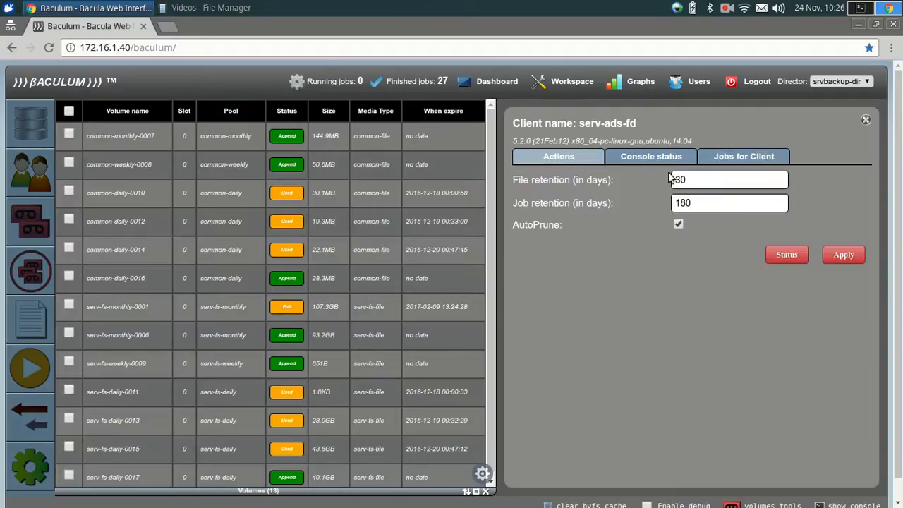
{"action": "left_click", "coordinate": [408, 166]}
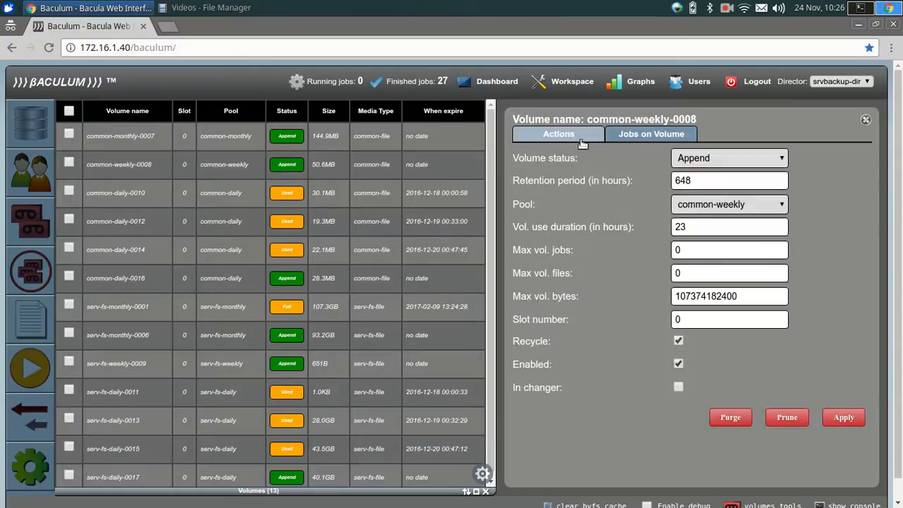
{"action": "left_click", "coordinate": [704, 160]}
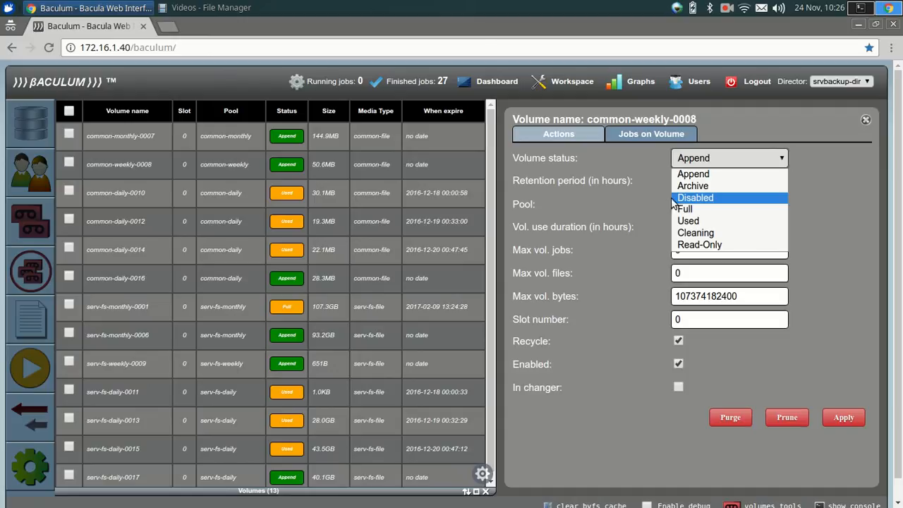
{"action": "left_click", "coordinate": [635, 201]}
{"action": "left_click", "coordinate": [688, 181]}
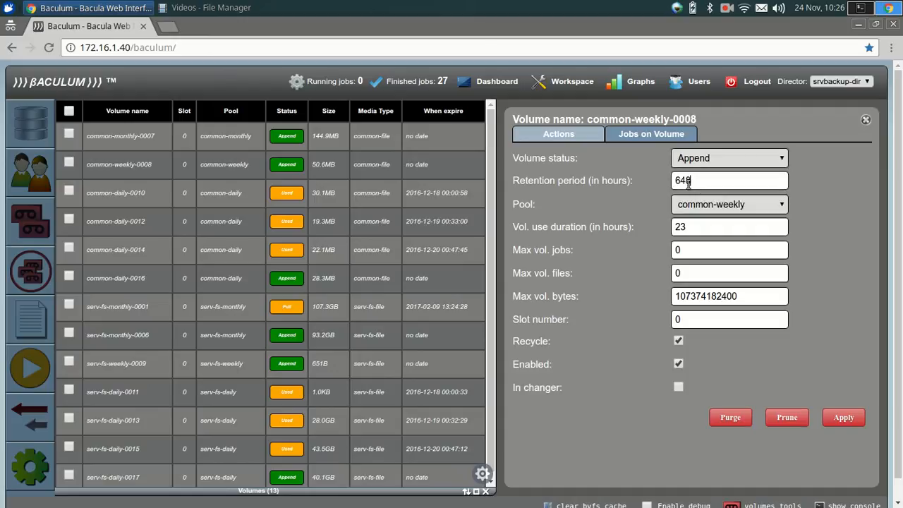
{"action": "left_click", "coordinate": [698, 224]}
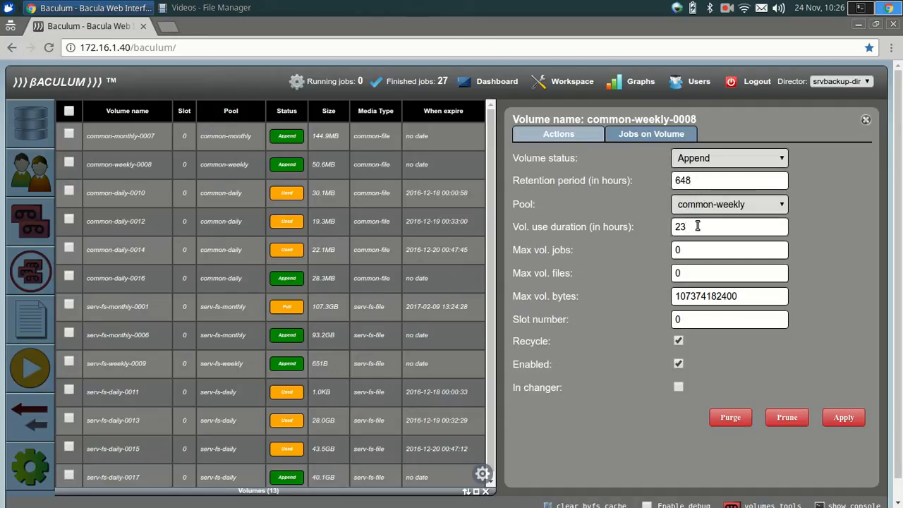
{"action": "left_click_drag", "start_coordinate": [750, 299], "coordinate": [665, 300]}
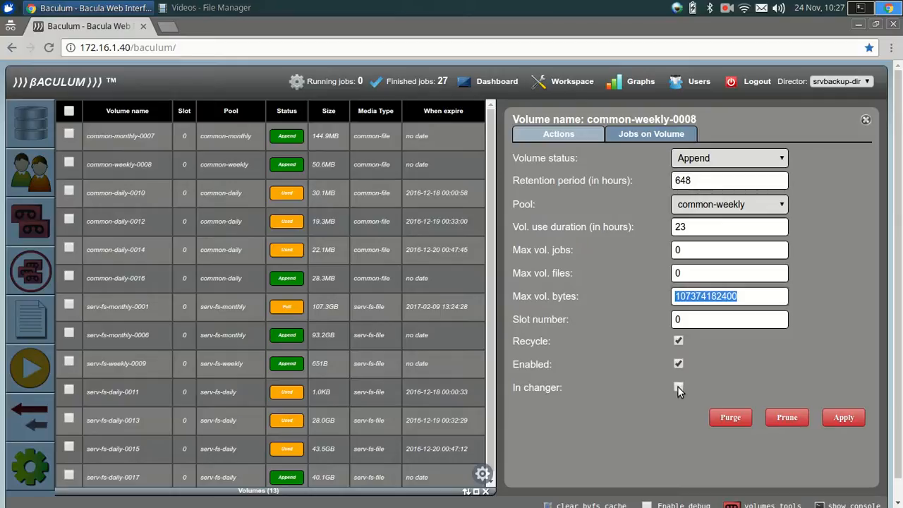
{"action": "left_click", "coordinate": [634, 136]}
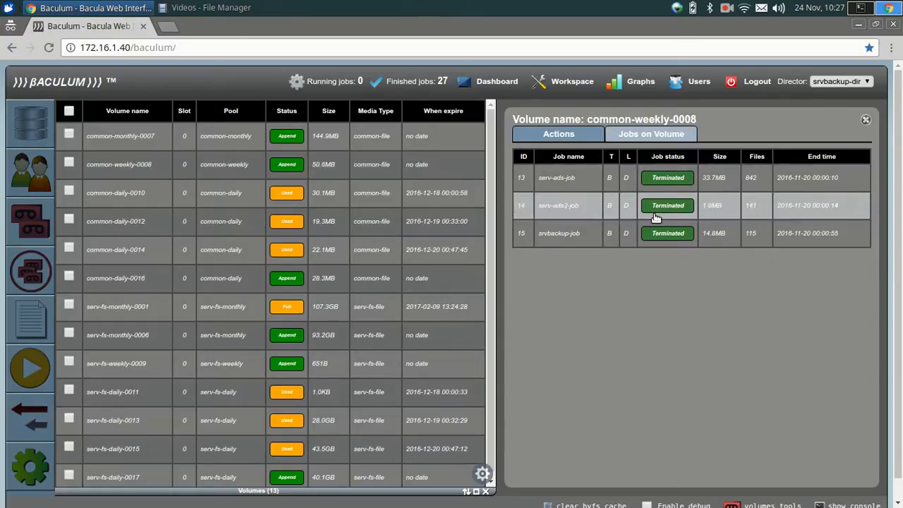
{"action": "left_click", "coordinate": [577, 135]}
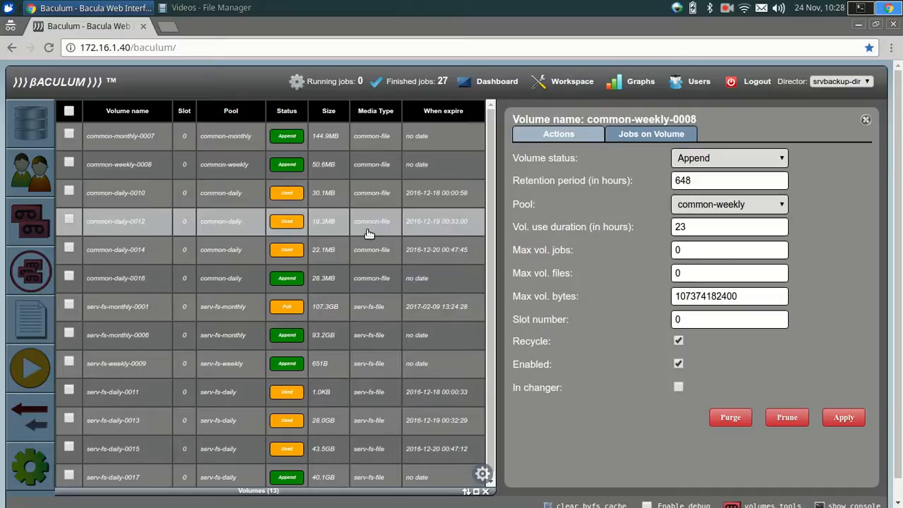
Compare the pool list with the volume list, then review the settings of pools common-daily and serv-fs-daily
{"action": "left_click", "coordinate": [28, 267]}
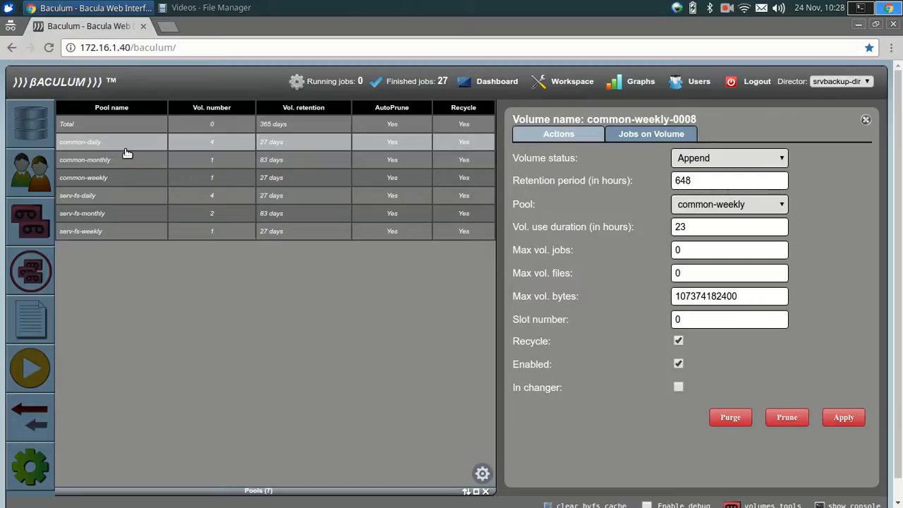
{"action": "left_click", "coordinate": [30, 221]}
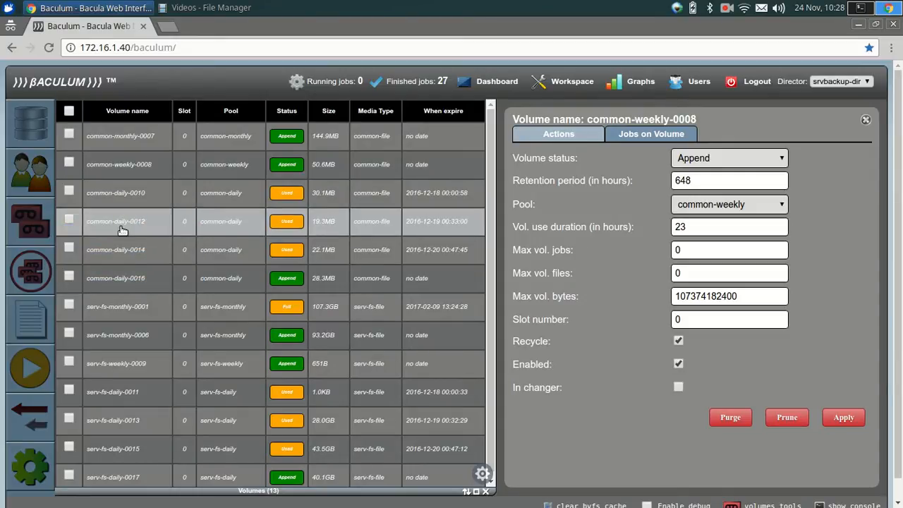
{"action": "left_click", "coordinate": [40, 270]}
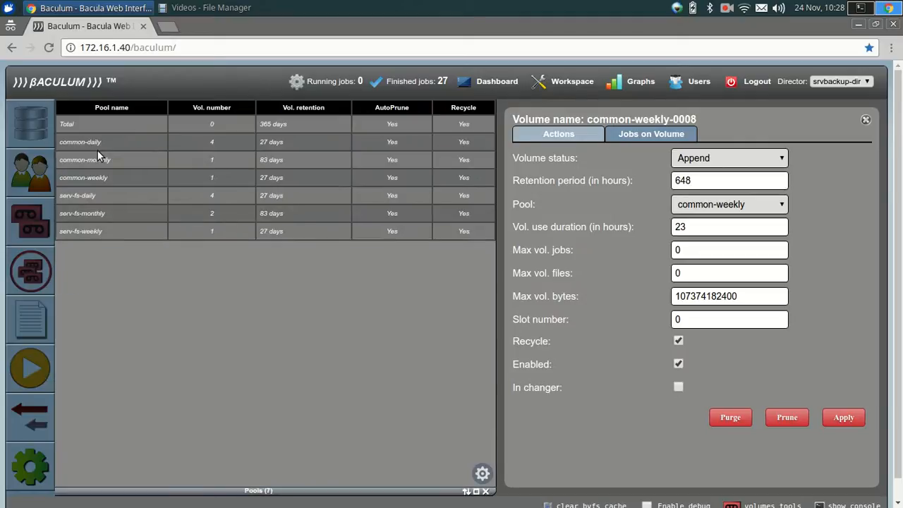
{"action": "left_click", "coordinate": [96, 147]}
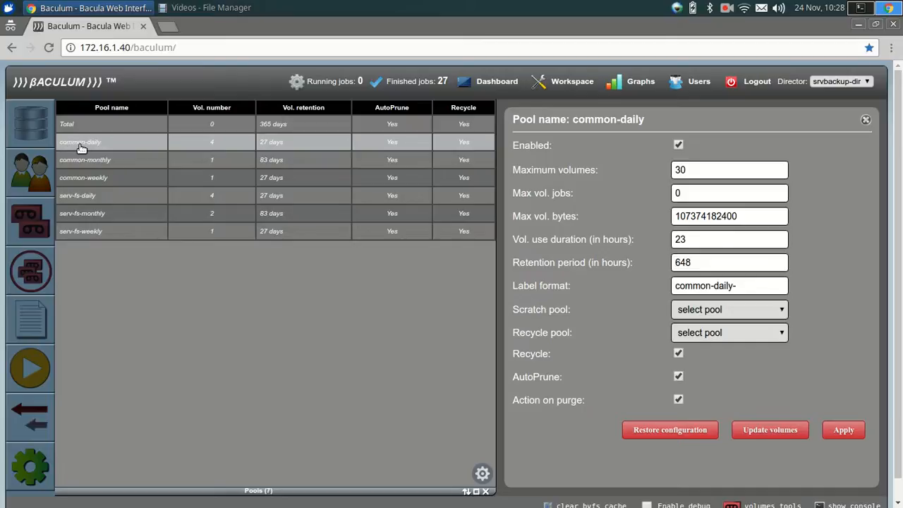
{"action": "left_click", "coordinate": [95, 204]}
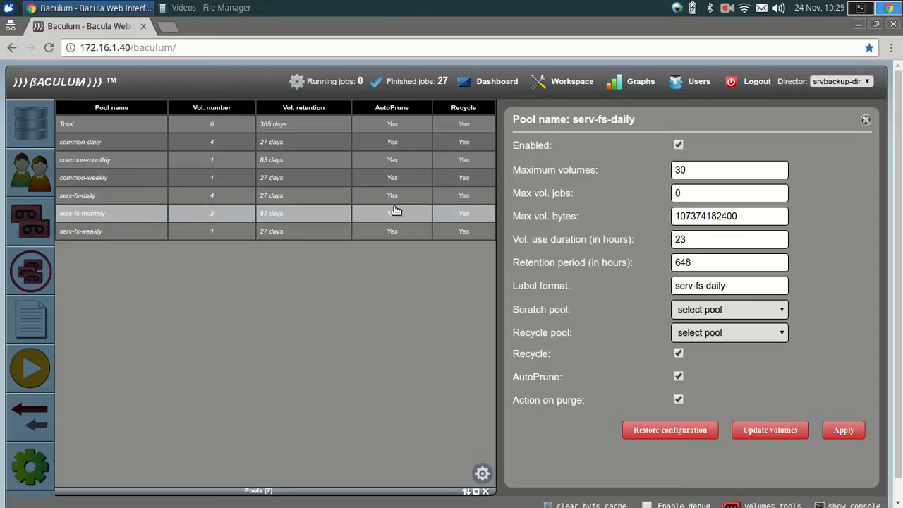
Examine pool serv-fs-monthly's scratch and recycle pool choices, retention period, volume use duration and maximum volume bytes
{"action": "left_click", "coordinate": [452, 215]}
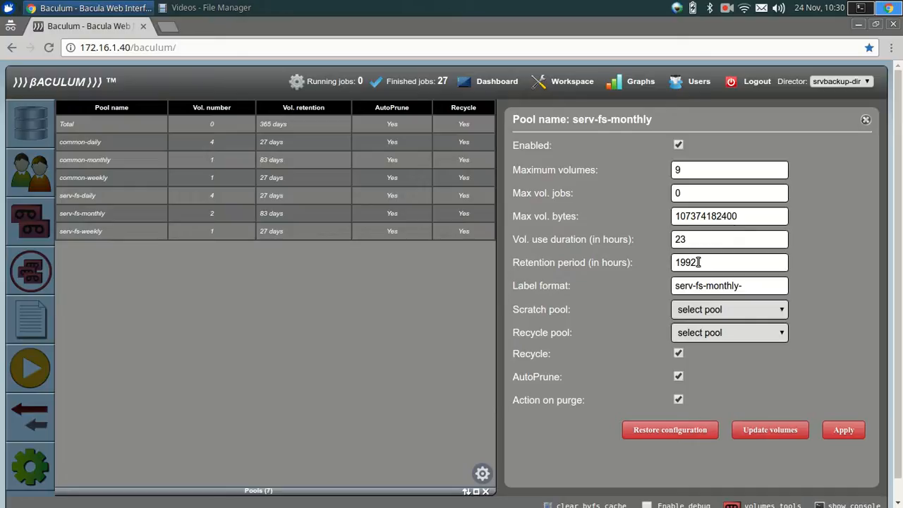
{"action": "left_click", "coordinate": [714, 315]}
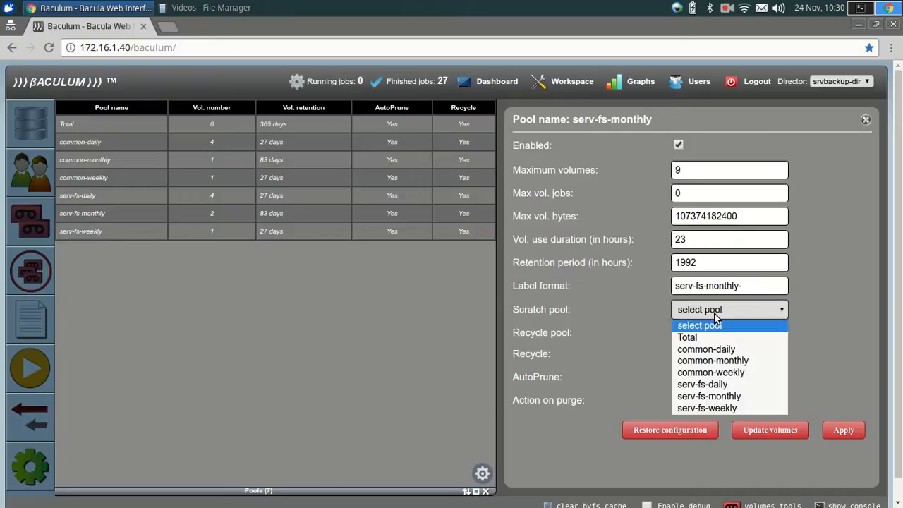
{"action": "left_click", "coordinate": [714, 314]}
{"action": "left_click", "coordinate": [702, 336]}
{"action": "left_click", "coordinate": [703, 336]}
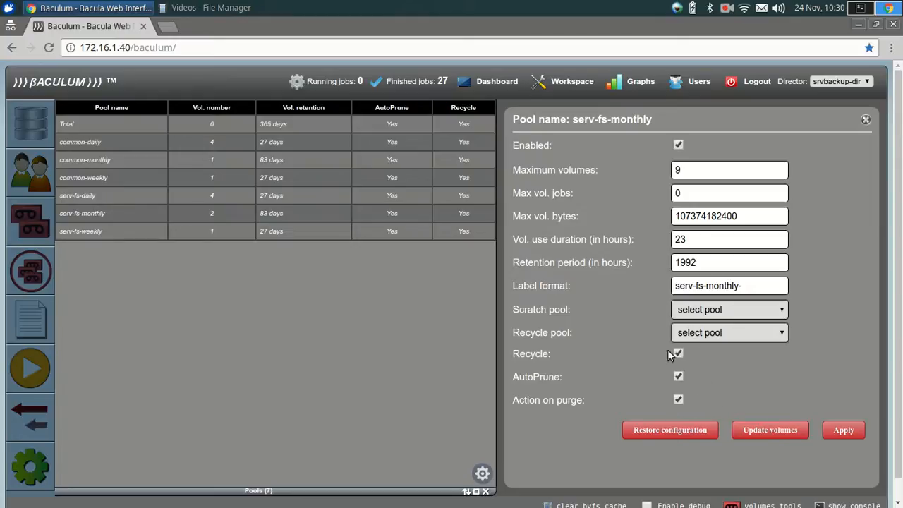
{"action": "left_click", "coordinate": [704, 261]}
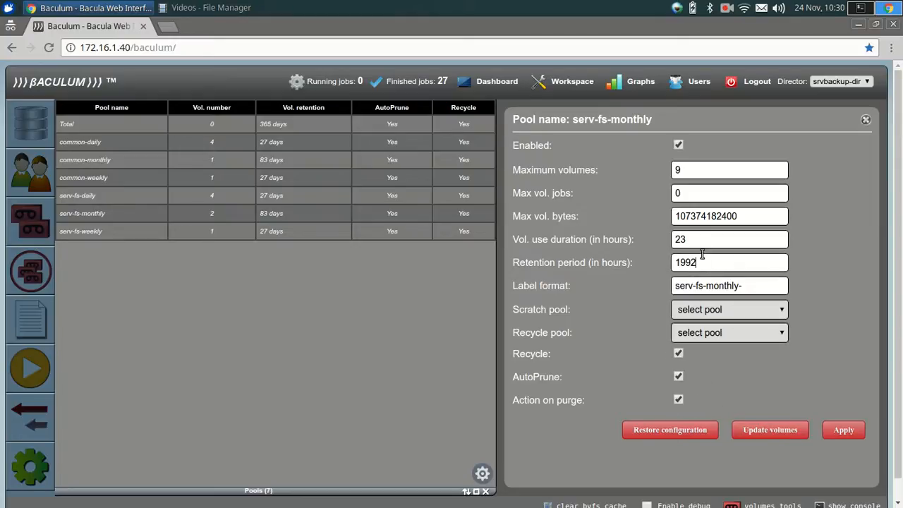
{"action": "double_click", "coordinate": [698, 241]}
{"action": "double_click", "coordinate": [724, 218]}
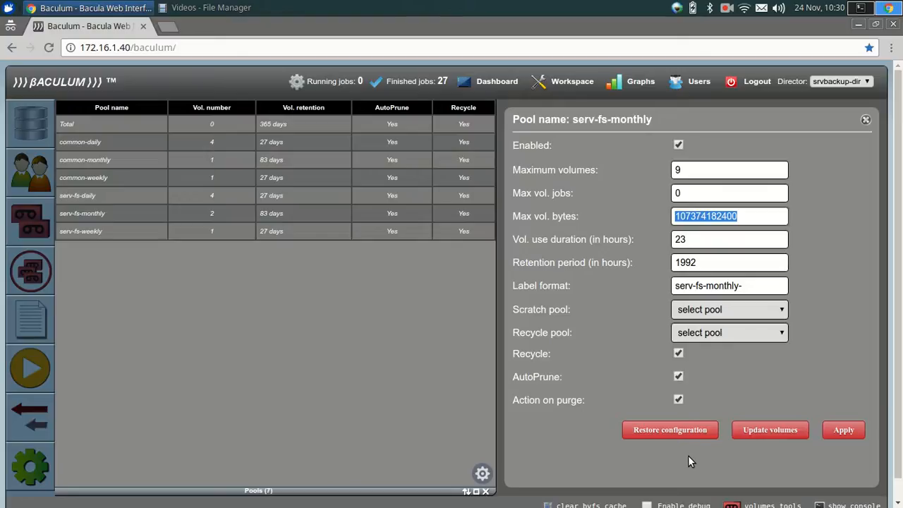
Open the job list and compare incremental job 32, differential job 16 and full job 12
{"action": "left_click", "coordinate": [25, 314]}
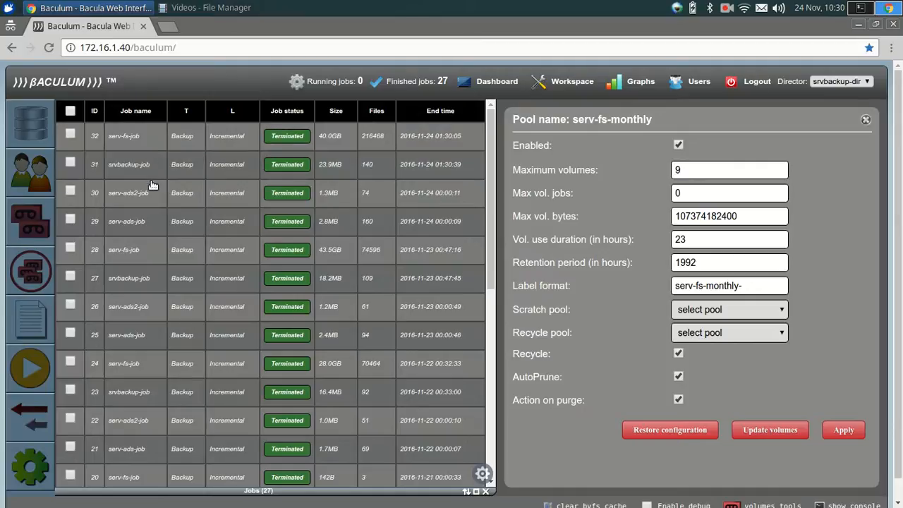
{"action": "left_click", "coordinate": [136, 146]}
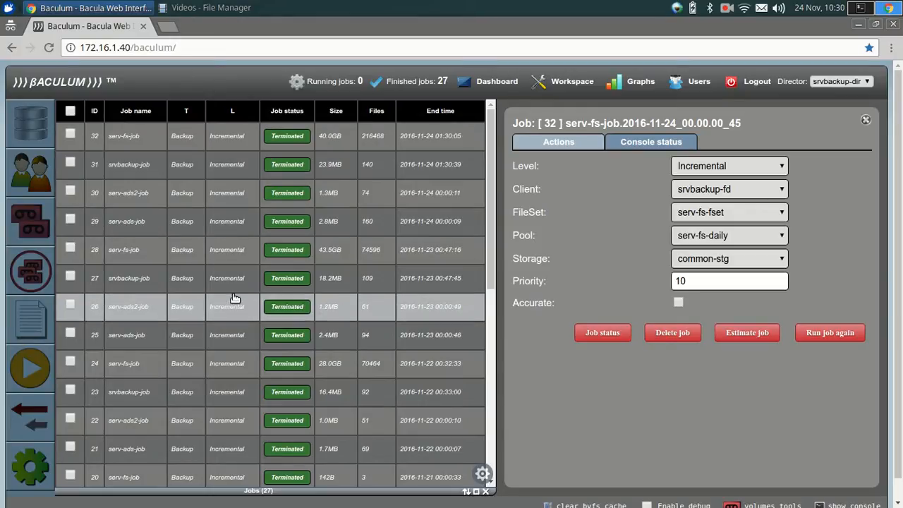
{"action": "scroll", "coordinate": [235, 299], "scroll_direction": "down", "scroll_amount": 3}
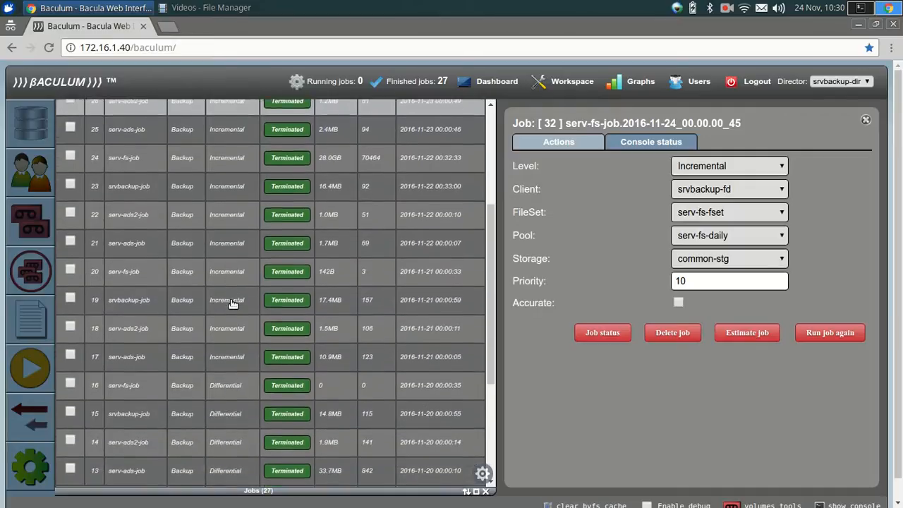
{"action": "scroll", "coordinate": [233, 302], "scroll_direction": "down", "scroll_amount": 2}
{"action": "left_click", "coordinate": [222, 320]}
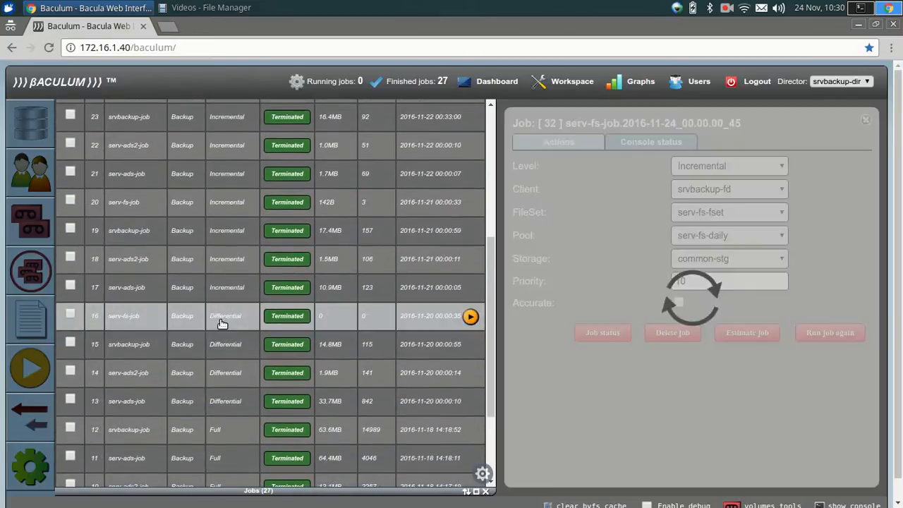
{"action": "scroll", "coordinate": [236, 343], "scroll_direction": "down", "scroll_amount": 2}
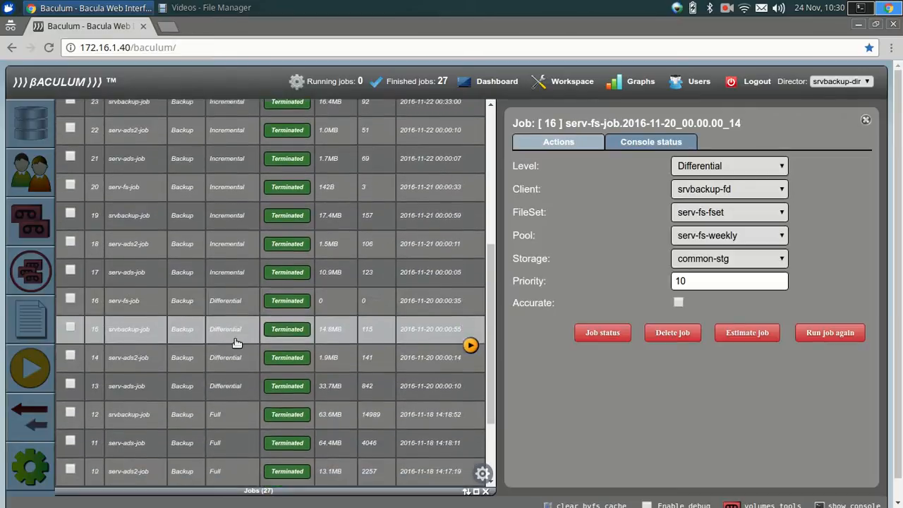
{"action": "scroll", "coordinate": [237, 343], "scroll_direction": "down", "scroll_amount": 2}
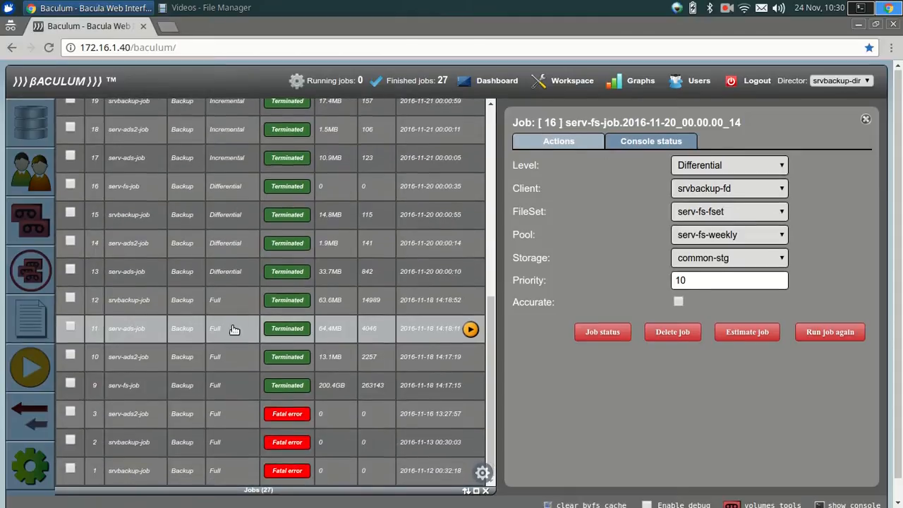
{"action": "left_click", "coordinate": [230, 305]}
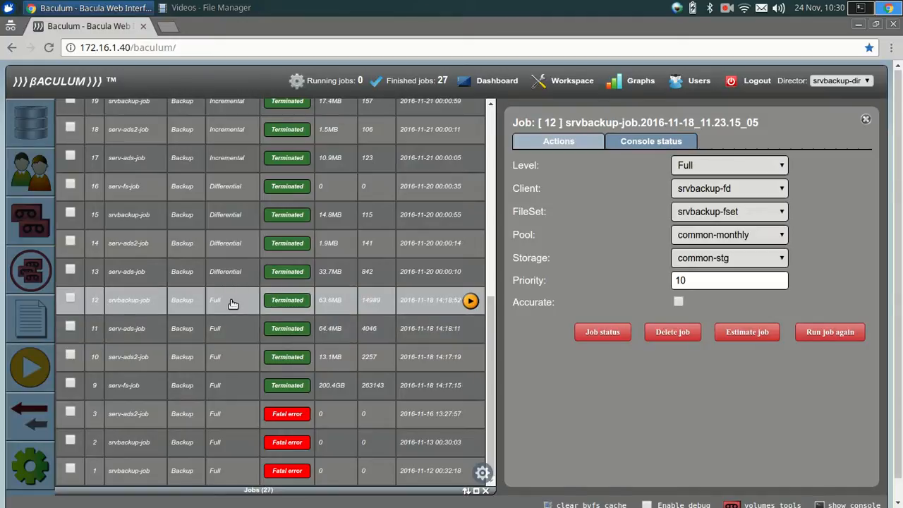
Look through the whole job list for statuses and end times, then inspect failed jobs 2 and 3
{"action": "scroll", "coordinate": [233, 304], "scroll_direction": "up", "scroll_amount": 1}
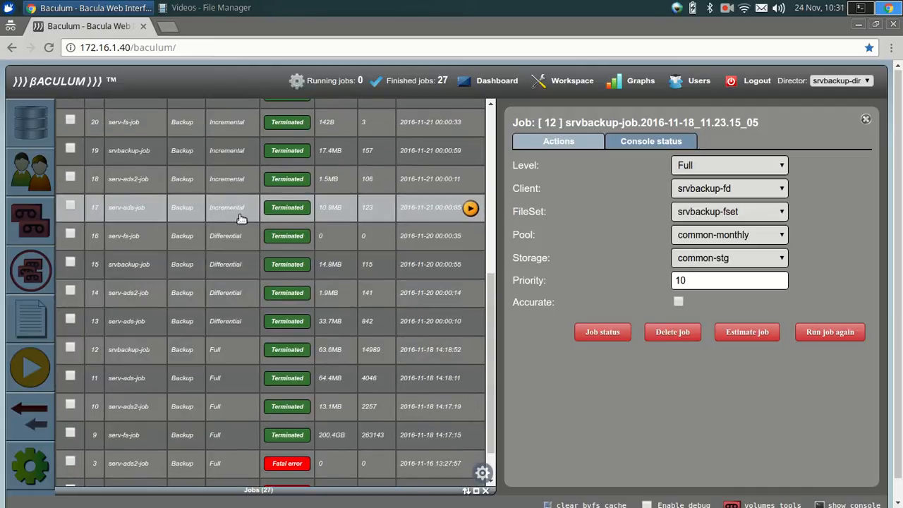
{"action": "scroll", "coordinate": [237, 215], "scroll_direction": "up", "scroll_amount": 6}
{"action": "scroll", "coordinate": [239, 218], "scroll_direction": "up", "scroll_amount": 2}
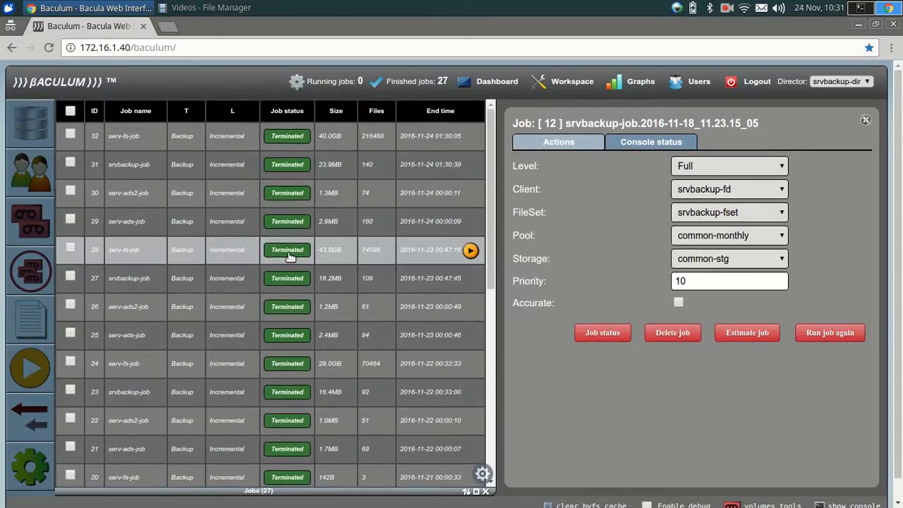
{"action": "scroll", "coordinate": [290, 255], "scroll_direction": "down", "scroll_amount": 1}
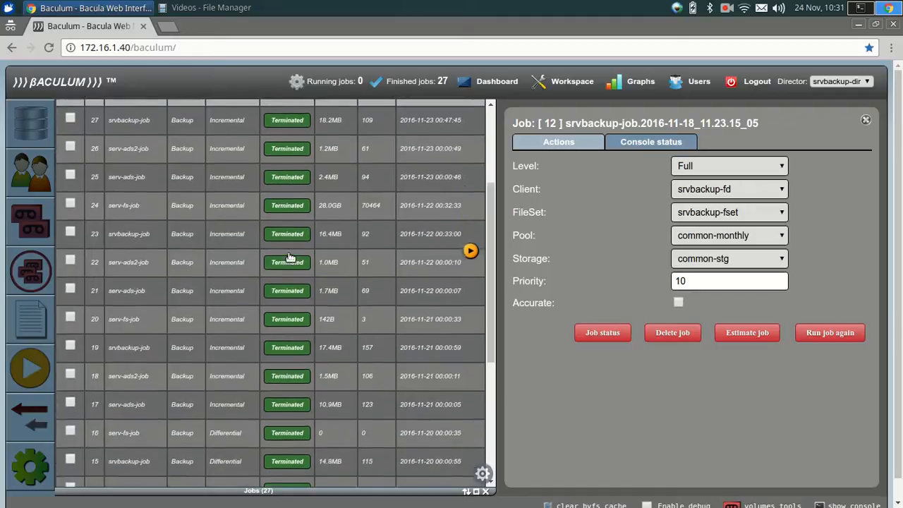
{"action": "scroll", "coordinate": [290, 257], "scroll_direction": "up", "scroll_amount": 3}
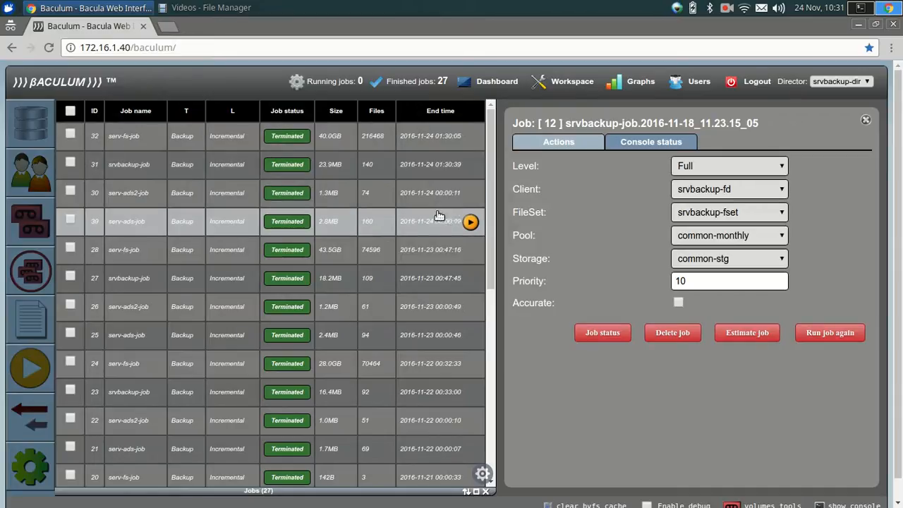
{"action": "scroll", "coordinate": [432, 247], "scroll_direction": "down", "scroll_amount": 6}
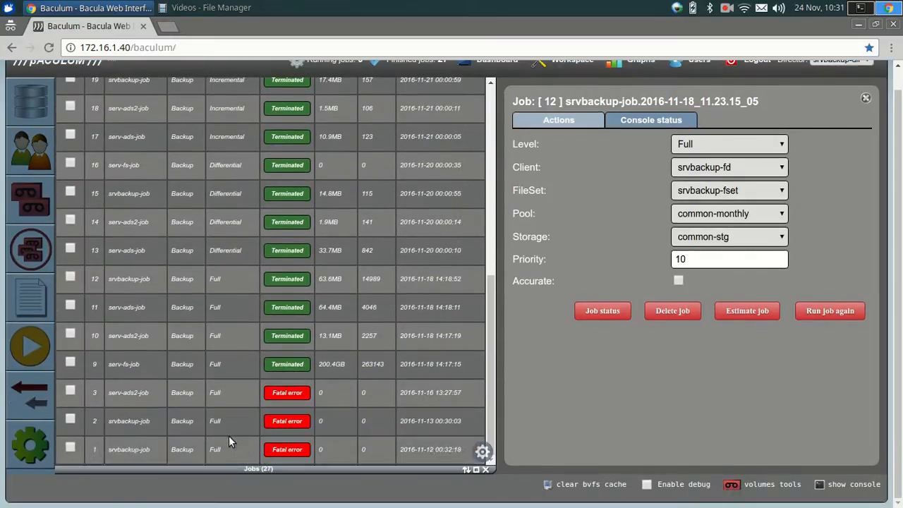
{"action": "left_click", "coordinate": [192, 426]}
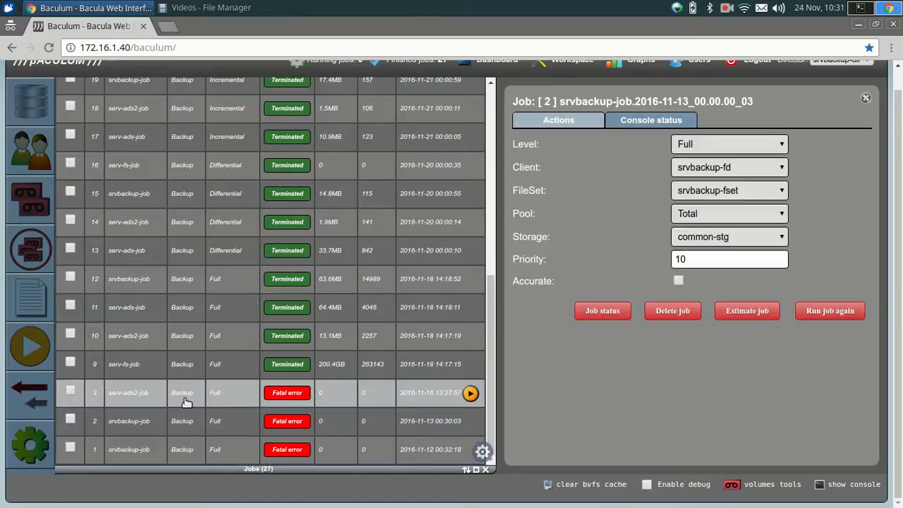
{"action": "left_click", "coordinate": [184, 399]}
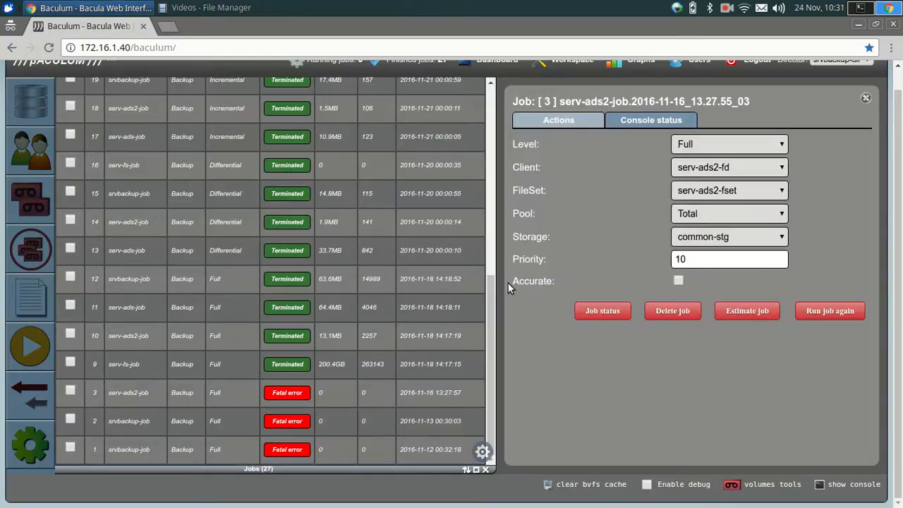
Open the newest serv-fs-job run, job 32, and check its pool and storage options
{"action": "left_click_drag", "start_coordinate": [491, 306], "coordinate": [490, 83]}
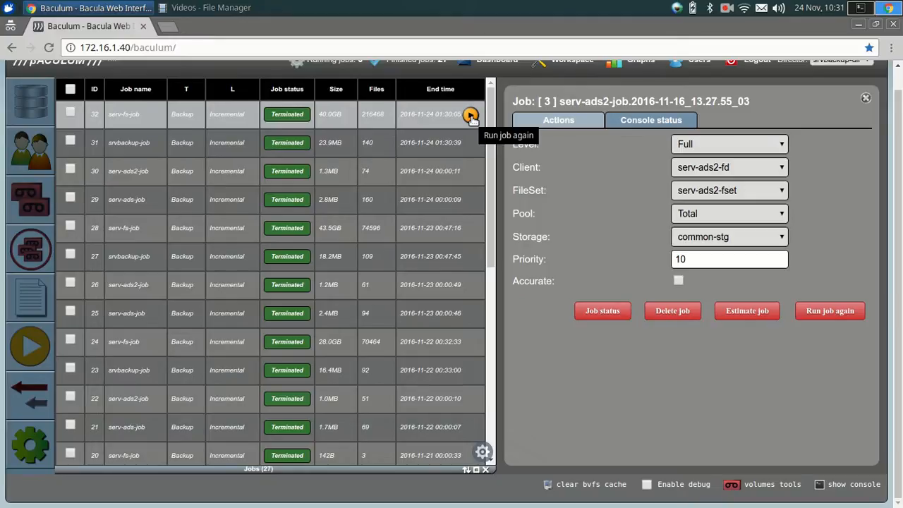
{"action": "left_click", "coordinate": [424, 125]}
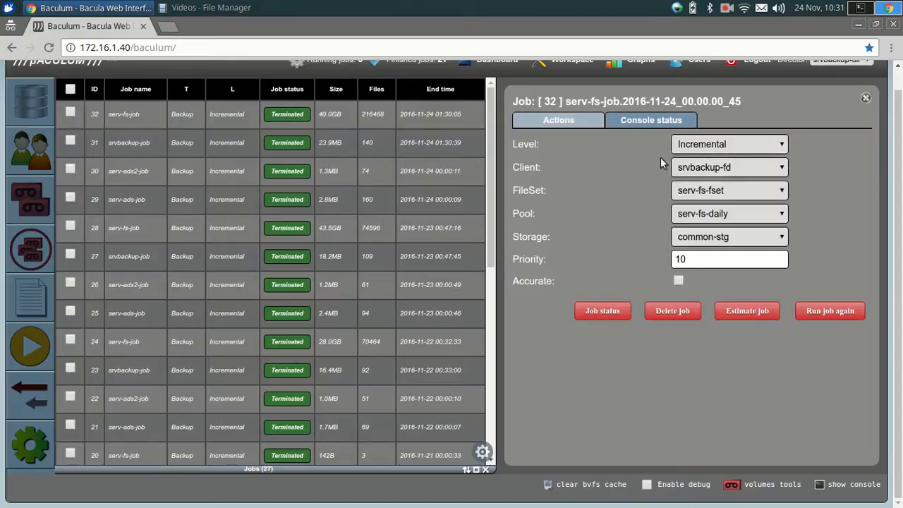
{"action": "left_click", "coordinate": [706, 220]}
{"action": "left_click", "coordinate": [712, 217]}
{"action": "left_click", "coordinate": [705, 240]}
{"action": "left_click", "coordinate": [699, 249]}
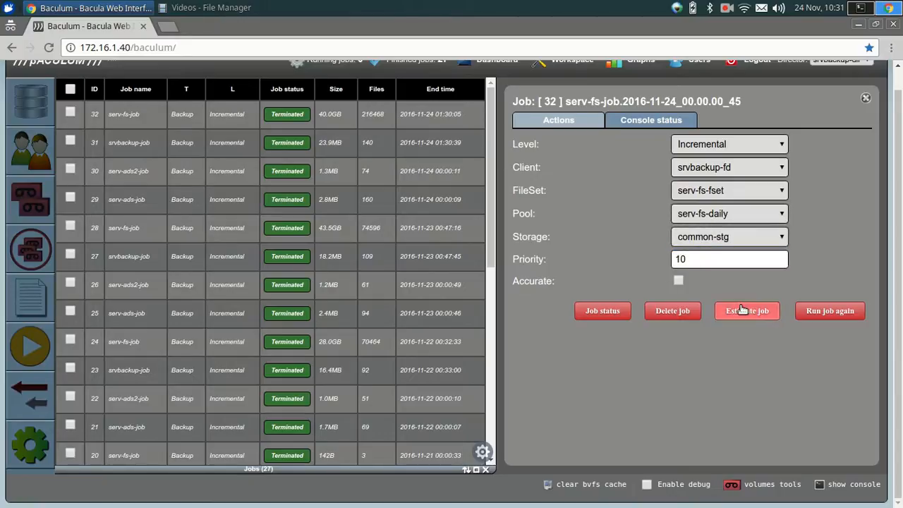
Open job 32's console log and check its start and end times, backup level, job ID and pool
{"action": "left_click", "coordinate": [649, 122]}
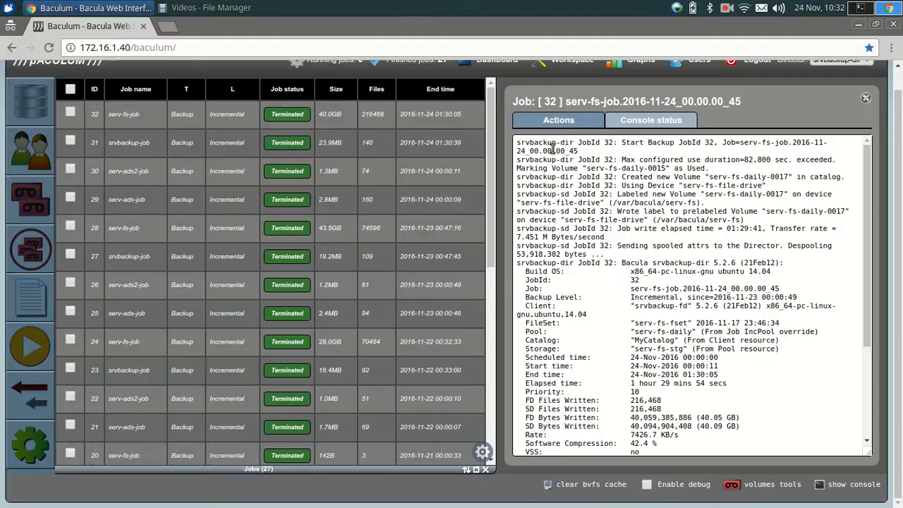
{"action": "left_click_drag", "start_coordinate": [566, 151], "coordinate": [534, 151]}
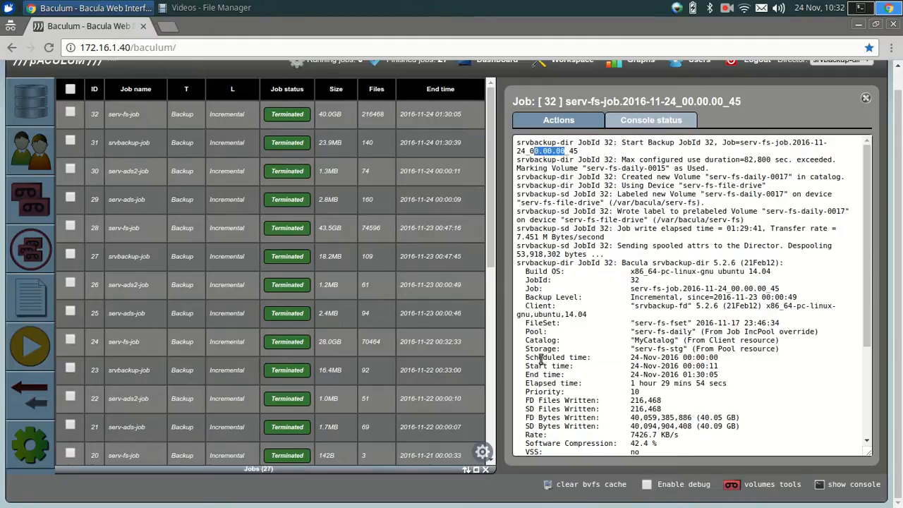
{"action": "left_click_drag", "start_coordinate": [526, 365], "coordinate": [719, 375]}
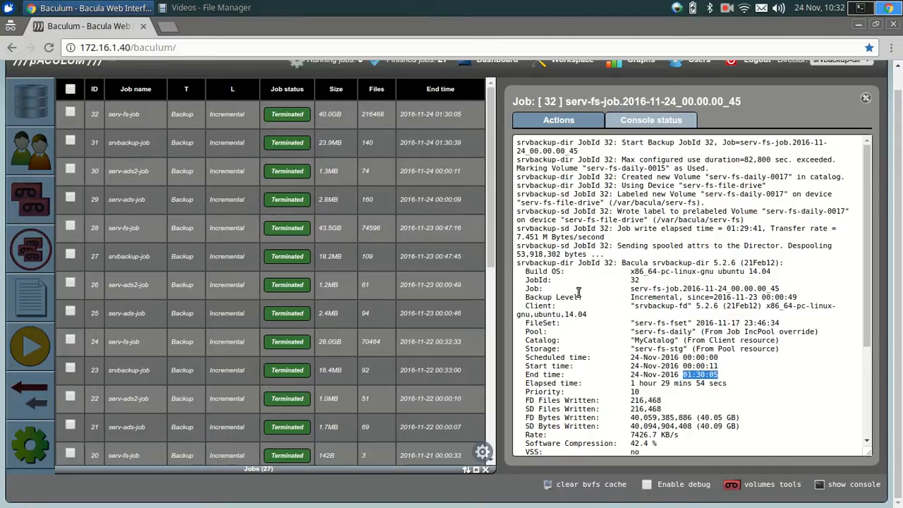
{"action": "triple_click", "coordinate": [546, 298]}
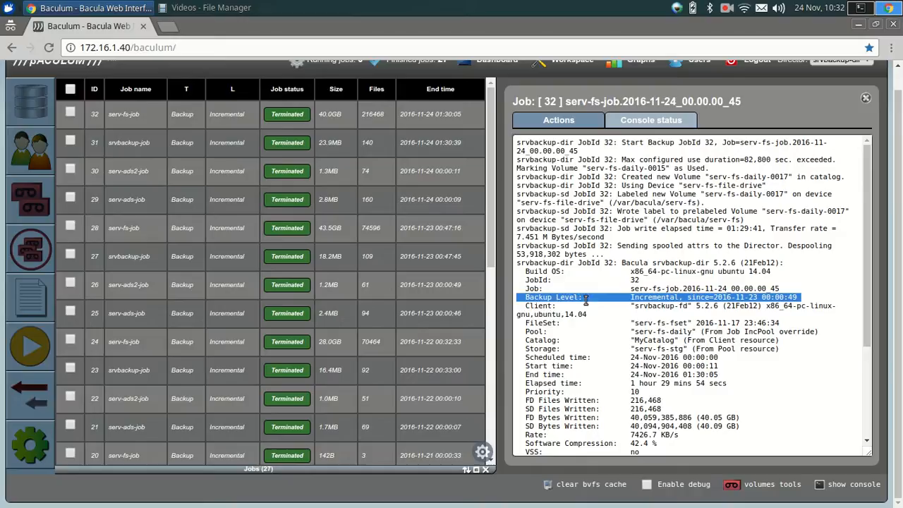
{"action": "left_click", "coordinate": [631, 302]}
{"action": "left_click_drag", "start_coordinate": [631, 283], "coordinate": [640, 282]}
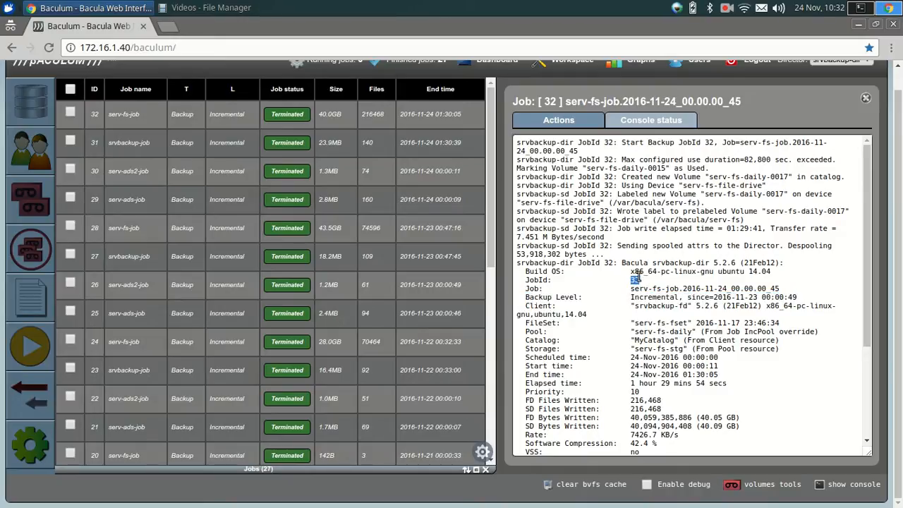
{"action": "left_click_drag", "start_coordinate": [633, 332], "coordinate": [685, 331]}
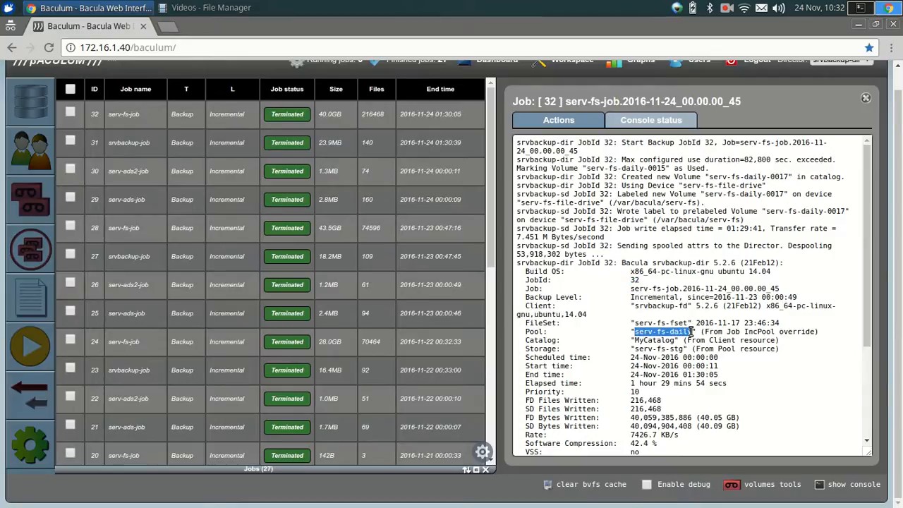
Read the rest of job 32's log for files and bytes written, software compression, termination status and job ID
{"action": "scroll", "coordinate": [663, 331], "scroll_direction": "down", "scroll_amount": 3}
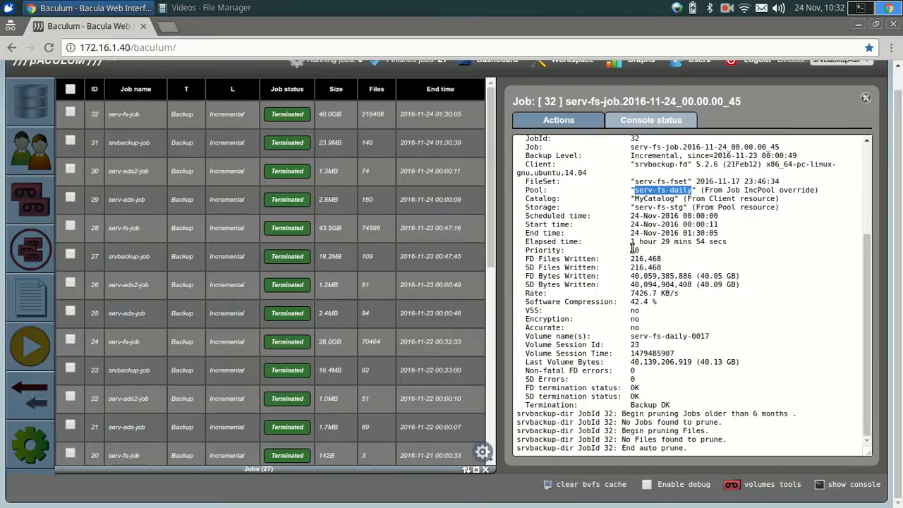
{"action": "left_click_drag", "start_coordinate": [633, 260], "coordinate": [732, 276]}
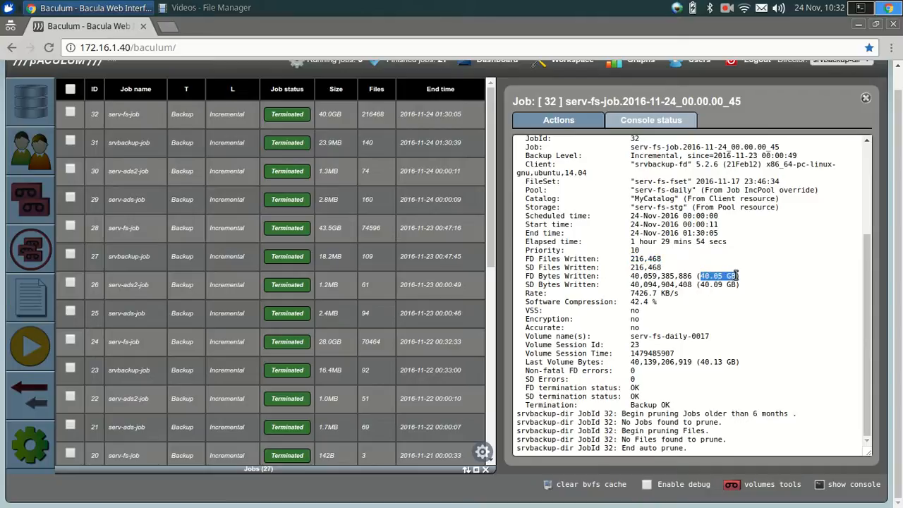
{"action": "double_click", "coordinate": [633, 302]}
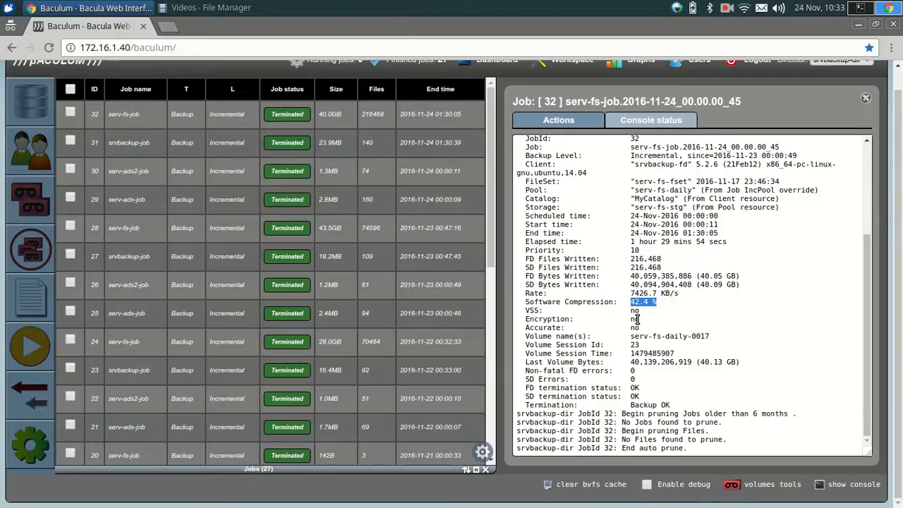
{"action": "left_click_drag", "start_coordinate": [631, 405], "coordinate": [671, 406]}
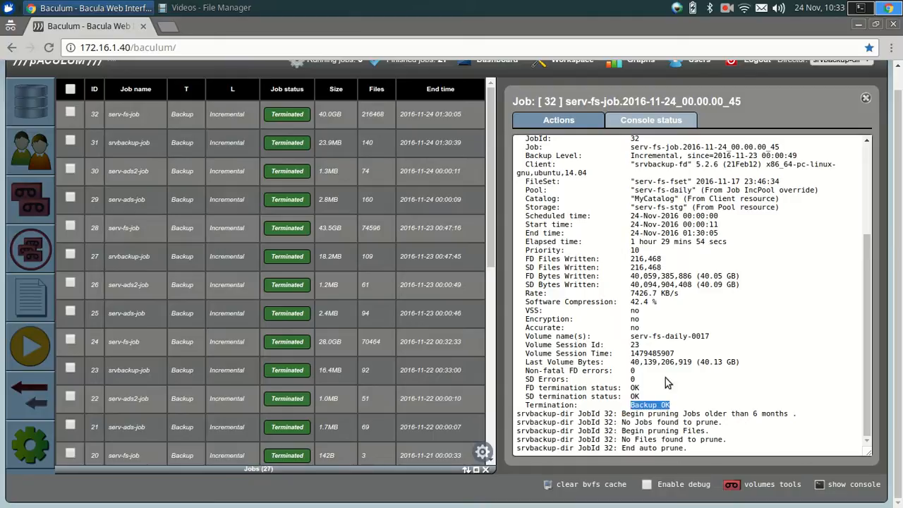
{"action": "scroll", "coordinate": [670, 331], "scroll_direction": "up", "scroll_amount": 5}
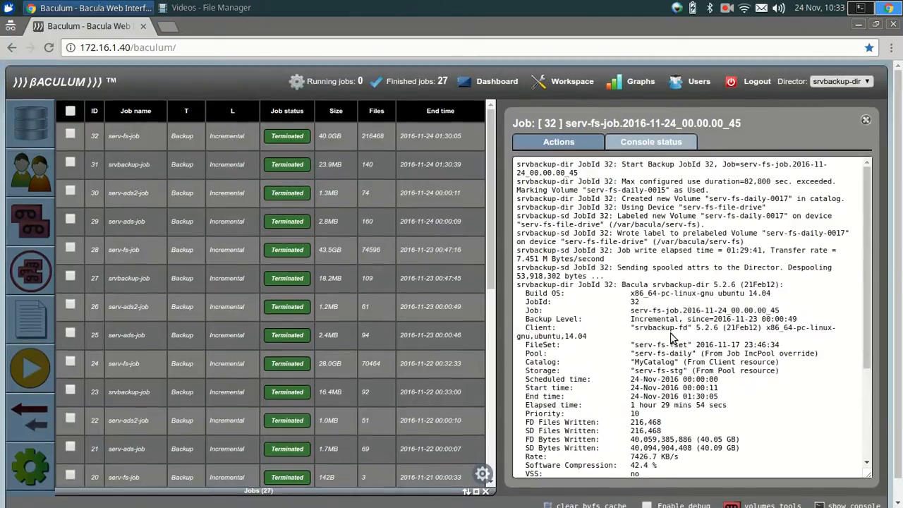
{"action": "scroll", "coordinate": [671, 339], "scroll_direction": "down", "scroll_amount": 5}
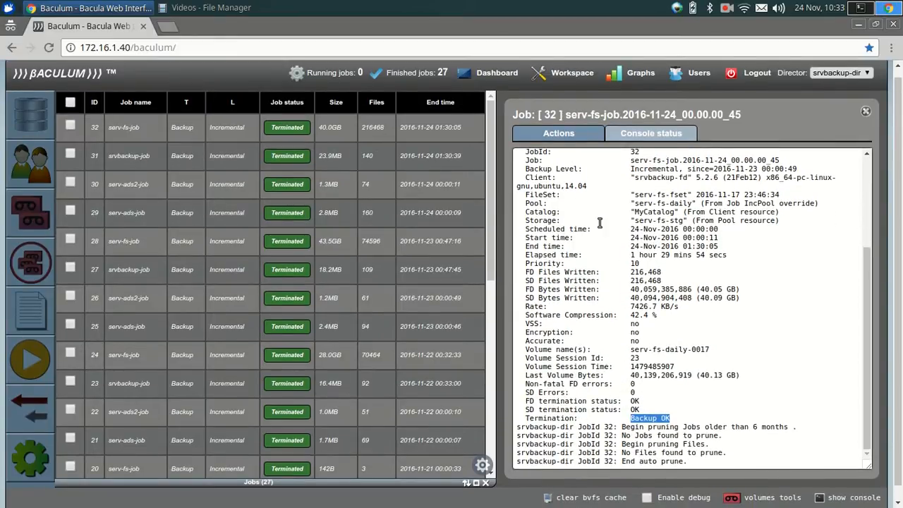
{"action": "scroll", "coordinate": [650, 229], "scroll_direction": "up", "scroll_amount": 2}
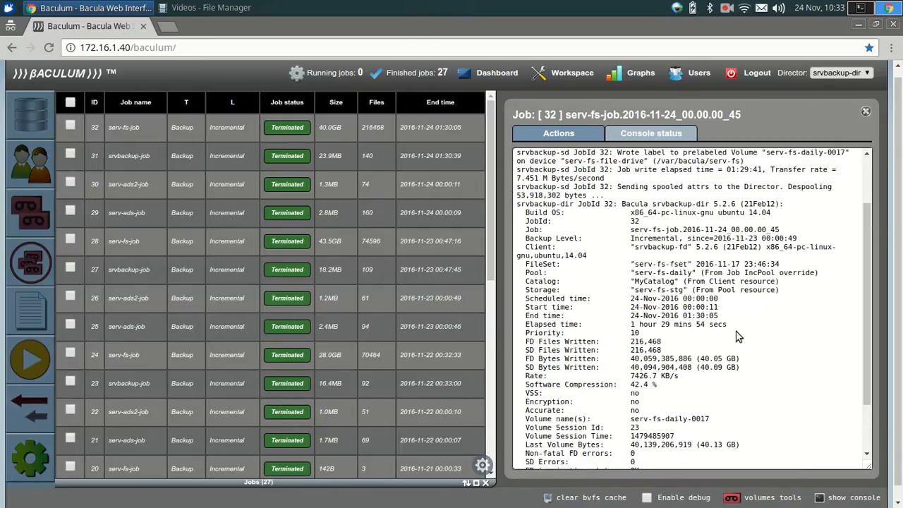
{"action": "left_click_drag", "start_coordinate": [527, 222], "coordinate": [640, 222]}
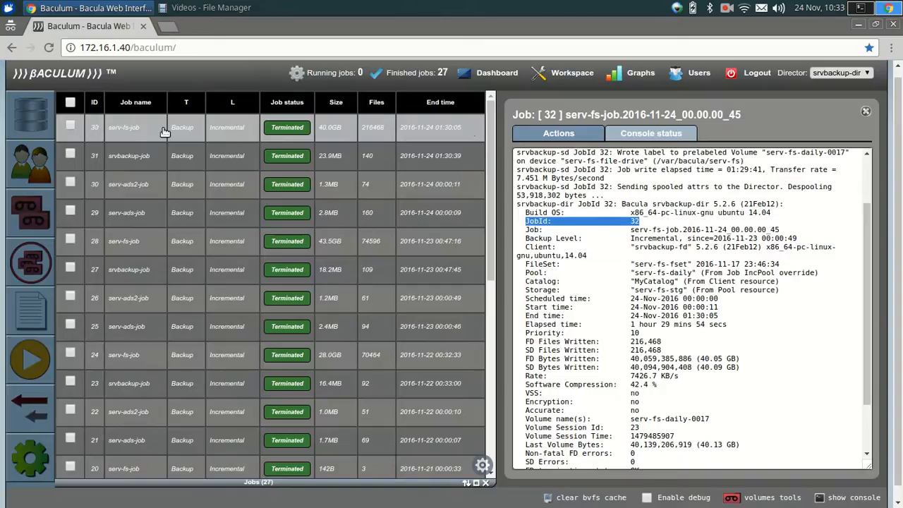
Run "list files jobid=32" in the Bacula console, look through the file listing, and hide the console
{"action": "left_click", "coordinate": [834, 500]}
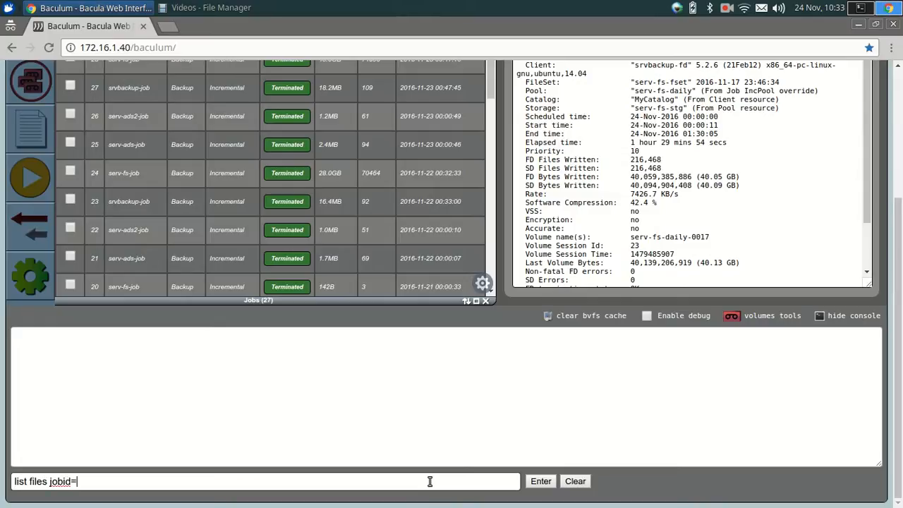
{"action": "key", "text": "Return"}
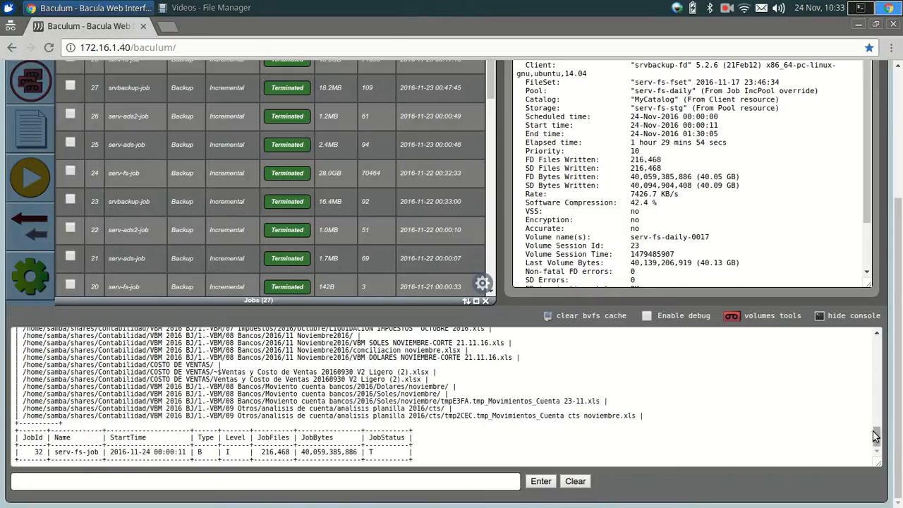
{"action": "mouse_move", "coordinate": [877, 437]}
{"action": "left_mouse_down"}
{"action": "mouse_move", "coordinate": [876, 352]}
{"action": "mouse_move", "coordinate": [878, 439]}
{"action": "left_mouse_up"}
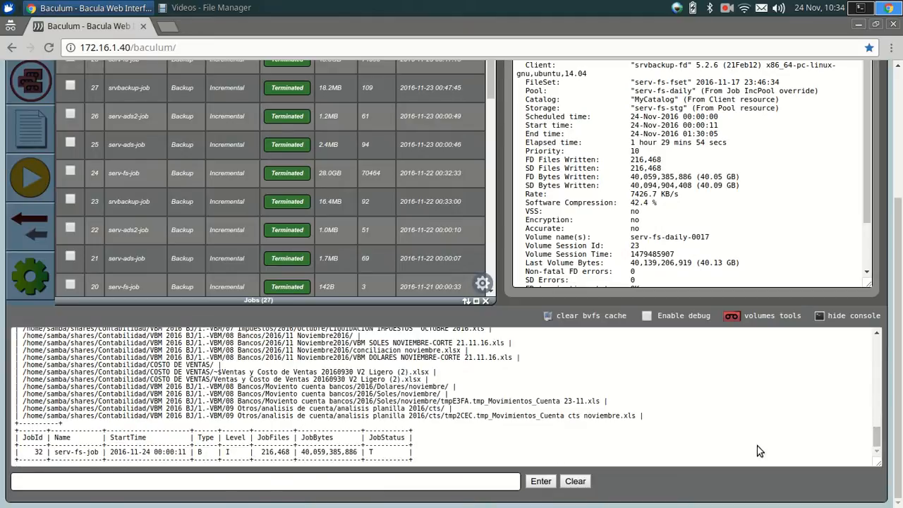
{"action": "left_click", "coordinate": [449, 481]}
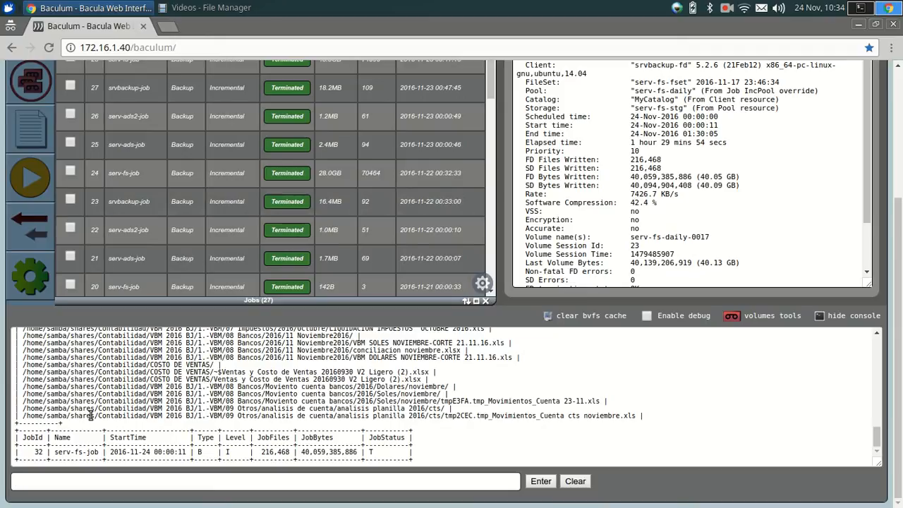
{"action": "type", "text": "list files jobid="}
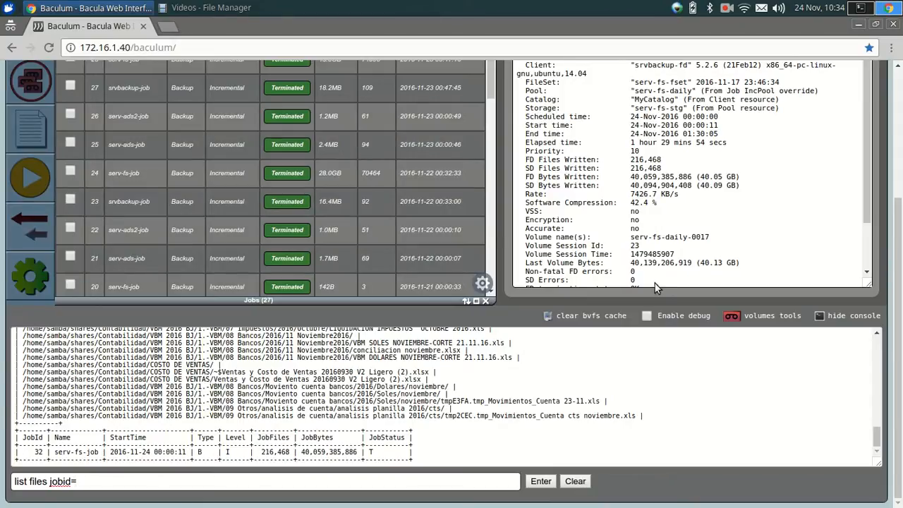
{"action": "left_click", "coordinate": [834, 316]}
{"action": "scroll", "coordinate": [899, 311], "scroll_direction": "up", "scroll_amount": 1}
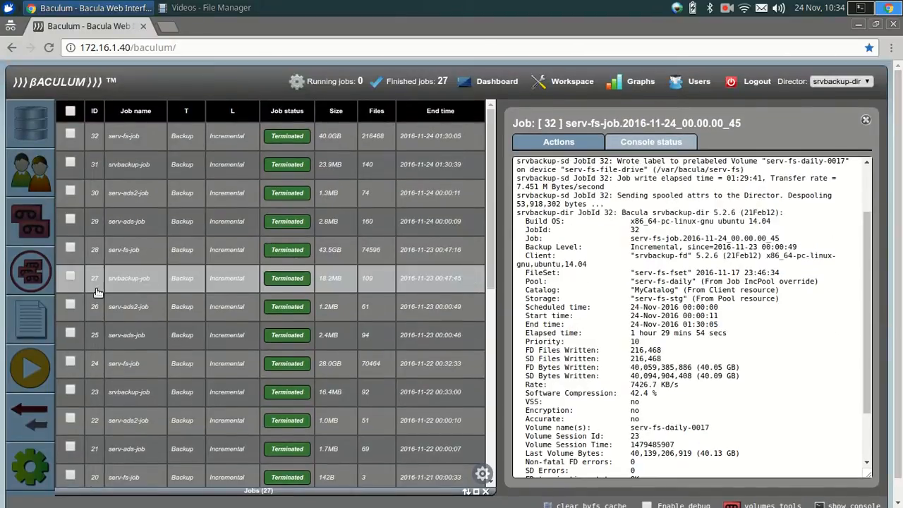
Open serv-fs-job from the jobs available to run and set its level to Full
{"action": "left_click", "coordinate": [31, 362]}
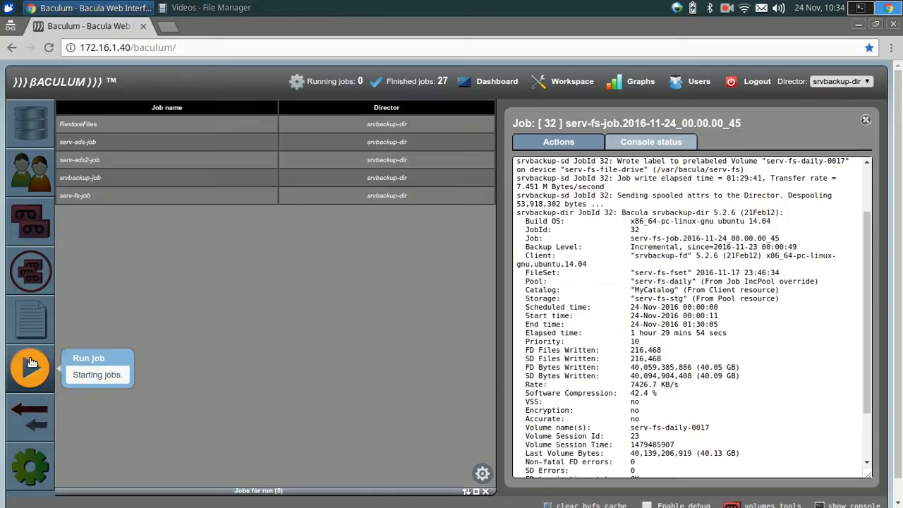
{"action": "left_click", "coordinate": [86, 201]}
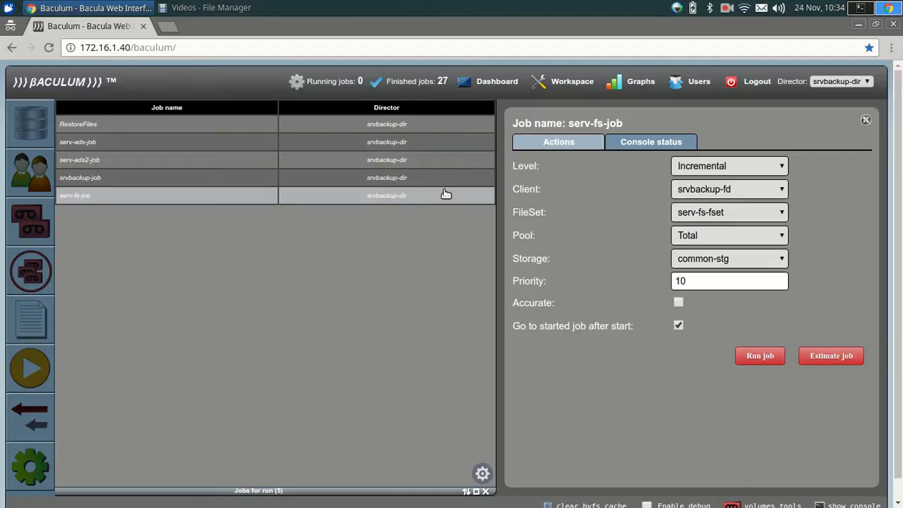
{"action": "left_click", "coordinate": [716, 169]}
{"action": "left_click", "coordinate": [715, 168]}
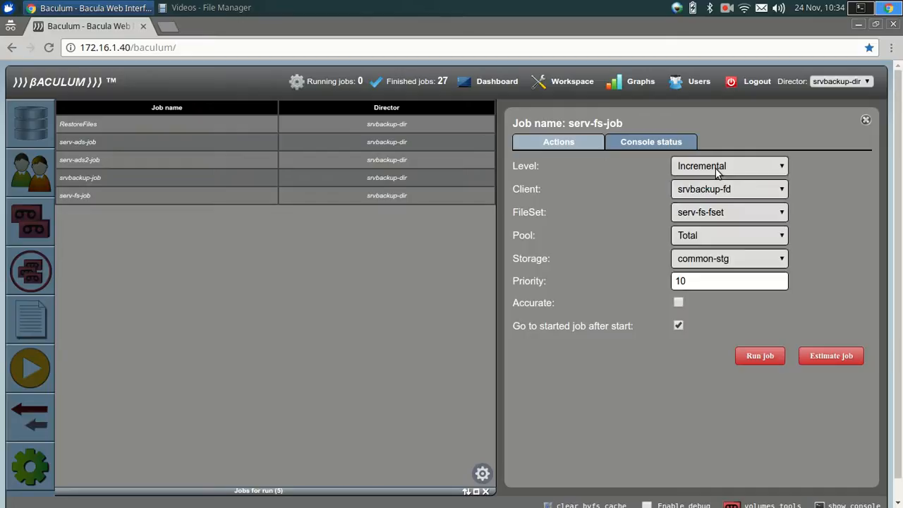
{"action": "left_click", "coordinate": [717, 169]}
{"action": "left_click", "coordinate": [693, 178]}
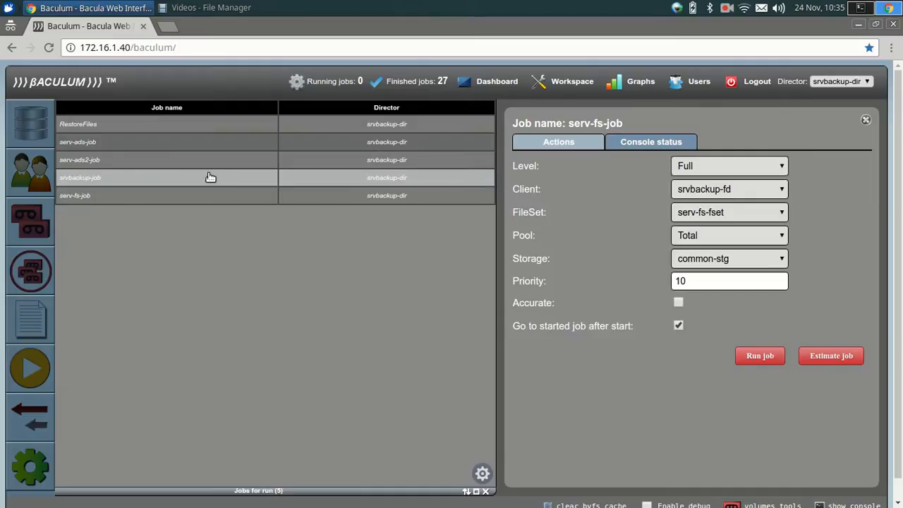
Estimate serv-ads-job at level Full and examine the client address, file count and byte total, ending back on its run options
{"action": "left_click", "coordinate": [166, 145]}
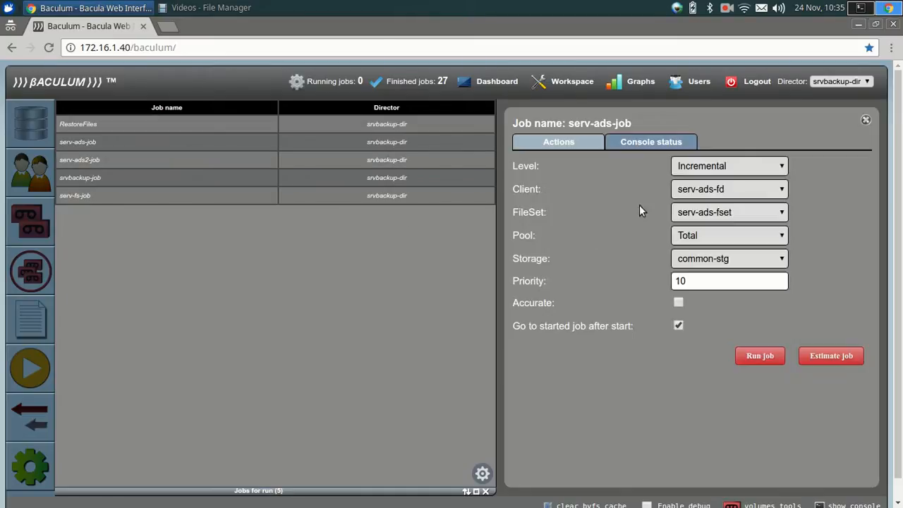
{"action": "left_click", "coordinate": [727, 167]}
{"action": "left_click", "coordinate": [701, 184]}
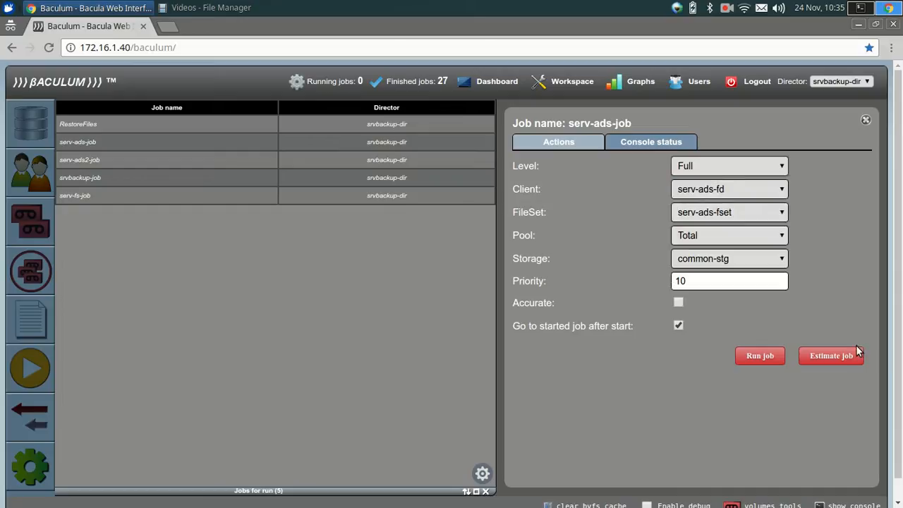
{"action": "left_click", "coordinate": [820, 358]}
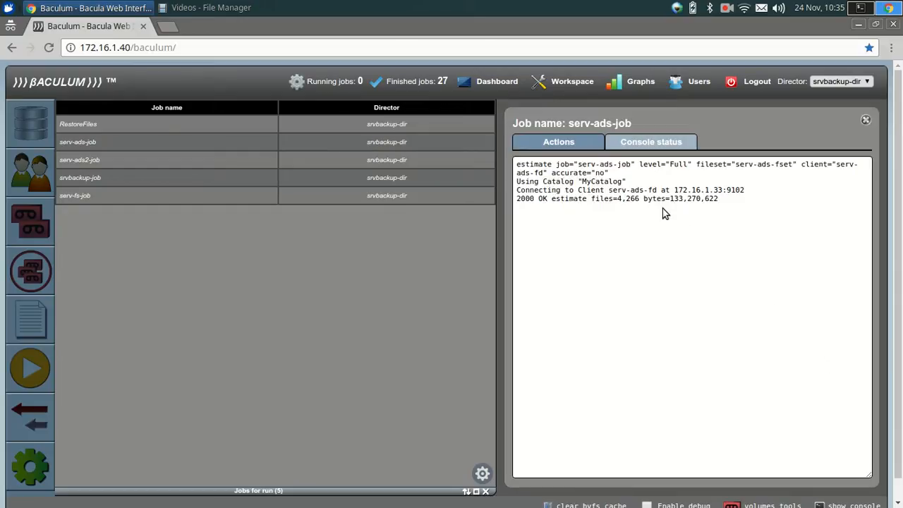
{"action": "left_click_drag", "start_coordinate": [674, 190], "coordinate": [724, 189]}
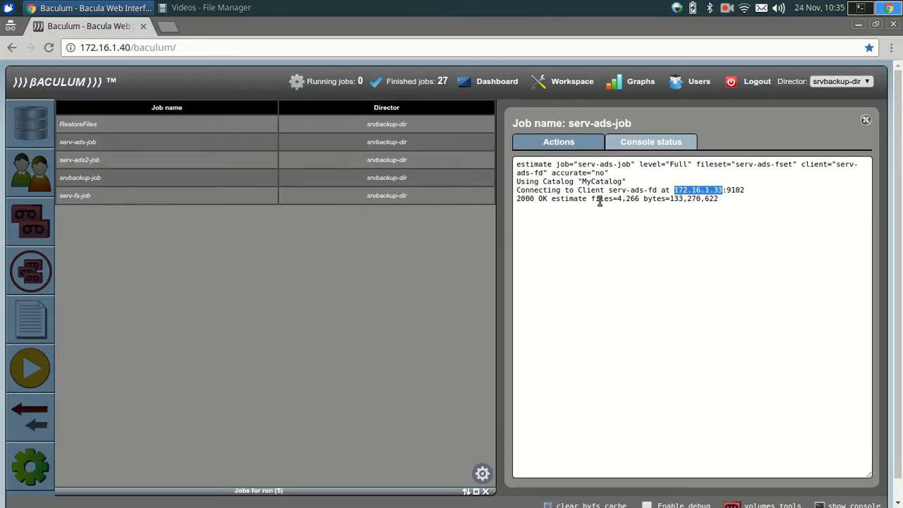
{"action": "left_click_drag", "start_coordinate": [617, 198], "coordinate": [721, 199]}
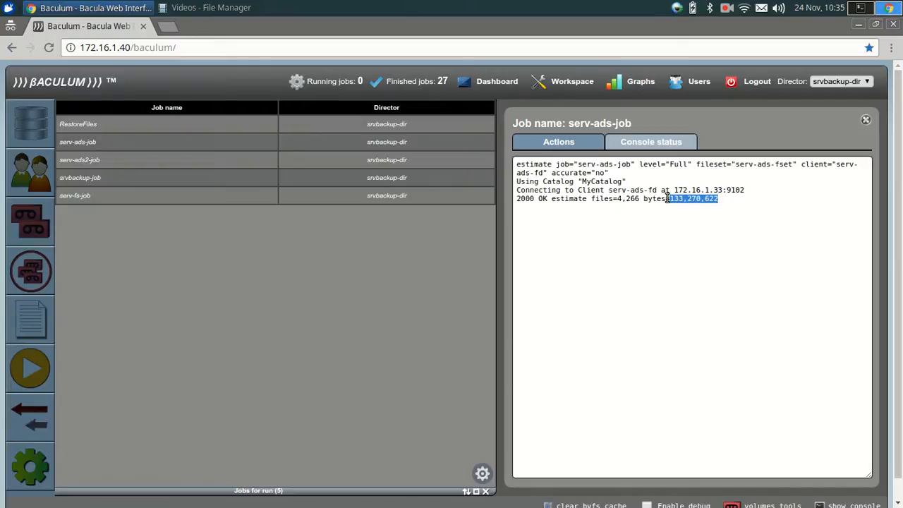
{"action": "left_click", "coordinate": [566, 143]}
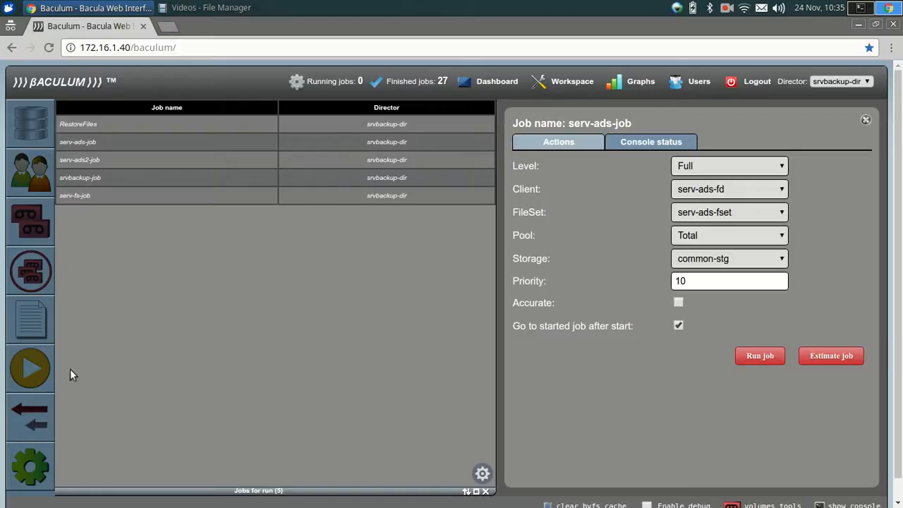
Start the restore wizard with srvbackup-fd as the source backup client and continue to choosing the backup
{"action": "left_click", "coordinate": [36, 417]}
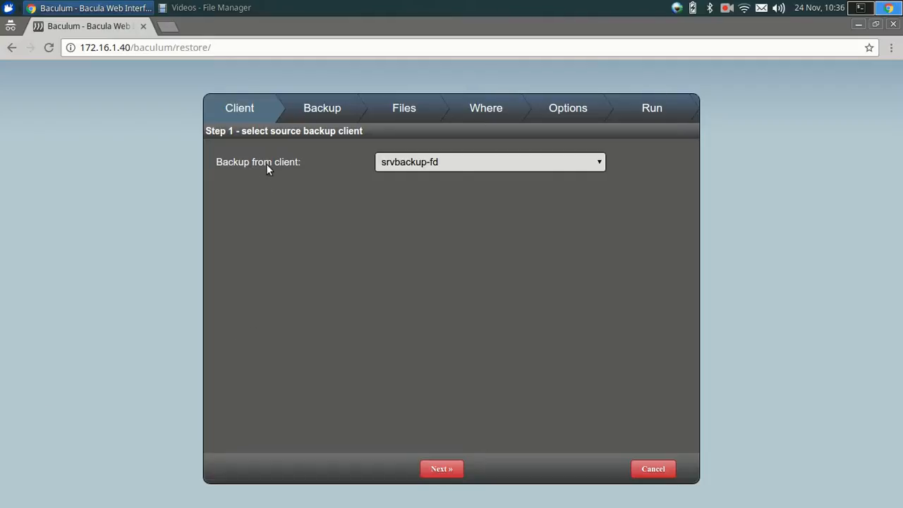
{"action": "left_click", "coordinate": [406, 163]}
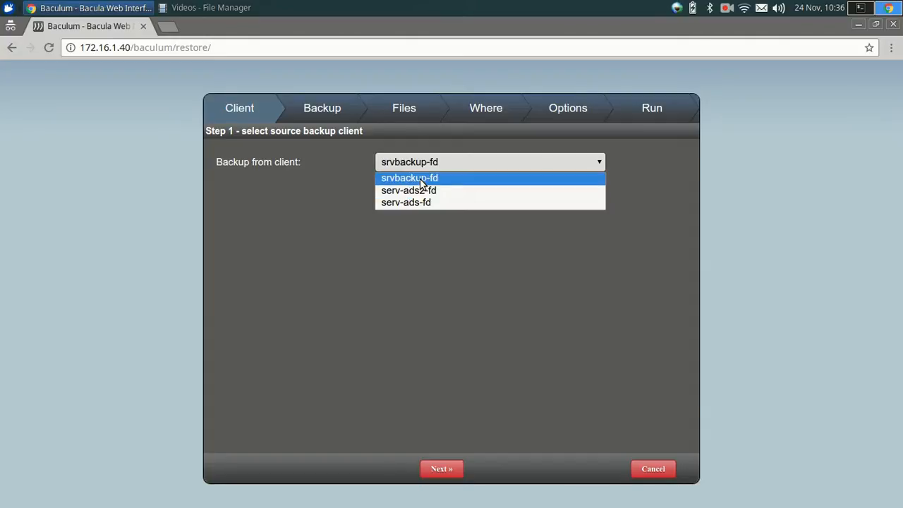
{"action": "left_click", "coordinate": [421, 180]}
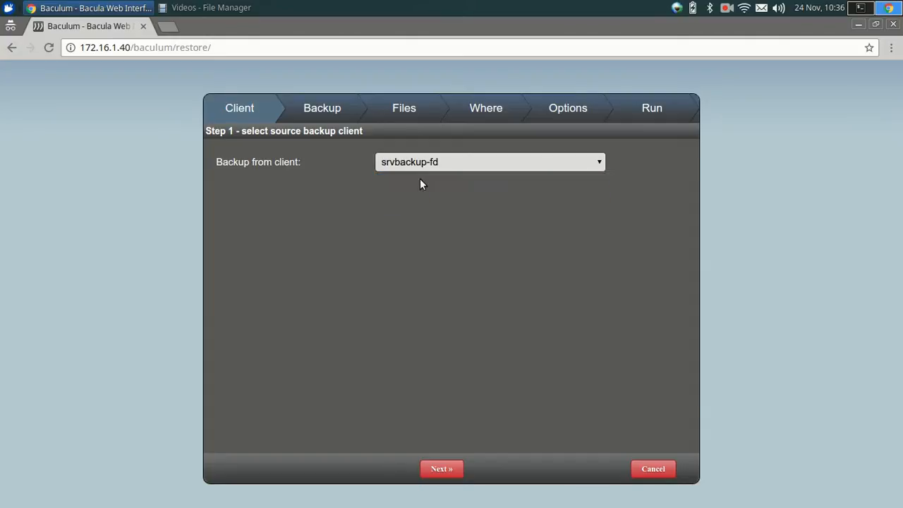
{"action": "left_click", "coordinate": [442, 469]}
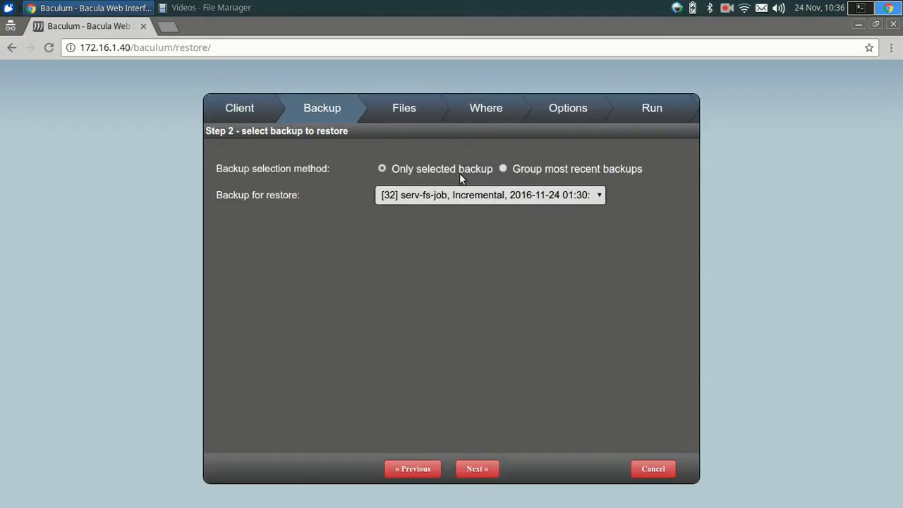
Compare the single-backup and grouped most-recent selection methods, examining the backups and resources each one offers for restore
{"action": "left_click", "coordinate": [447, 198]}
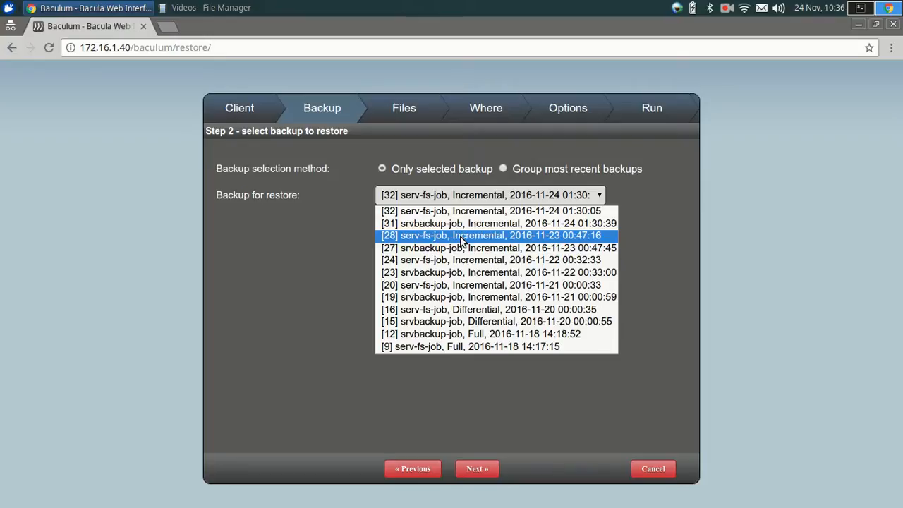
{"action": "left_click", "coordinate": [553, 240]}
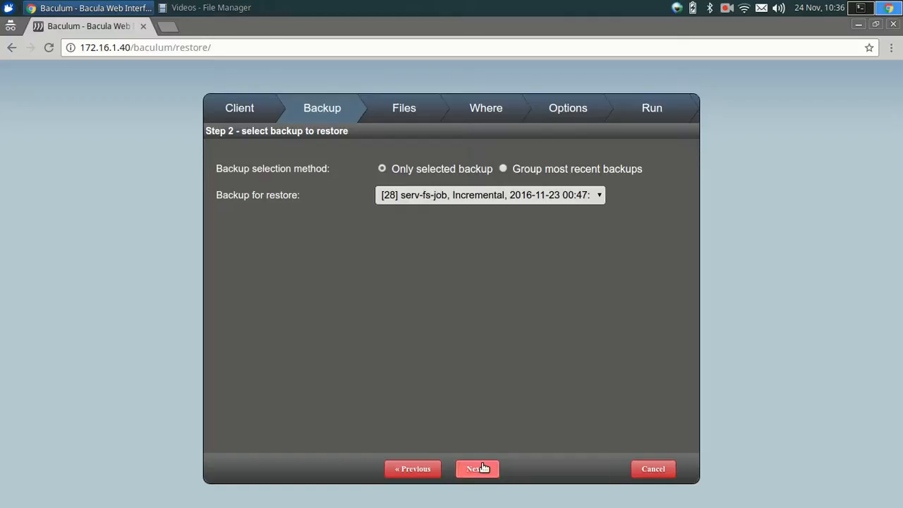
{"action": "left_click", "coordinate": [504, 169]}
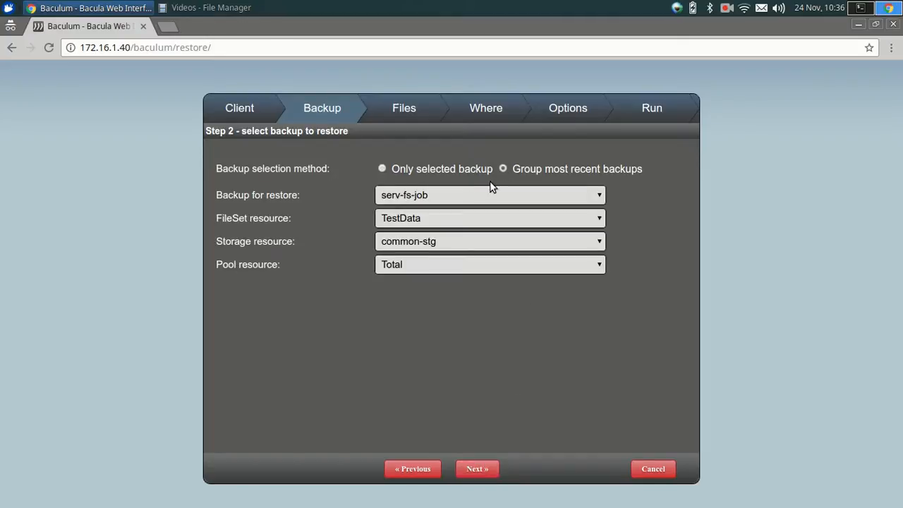
{"action": "left_click", "coordinate": [435, 198]}
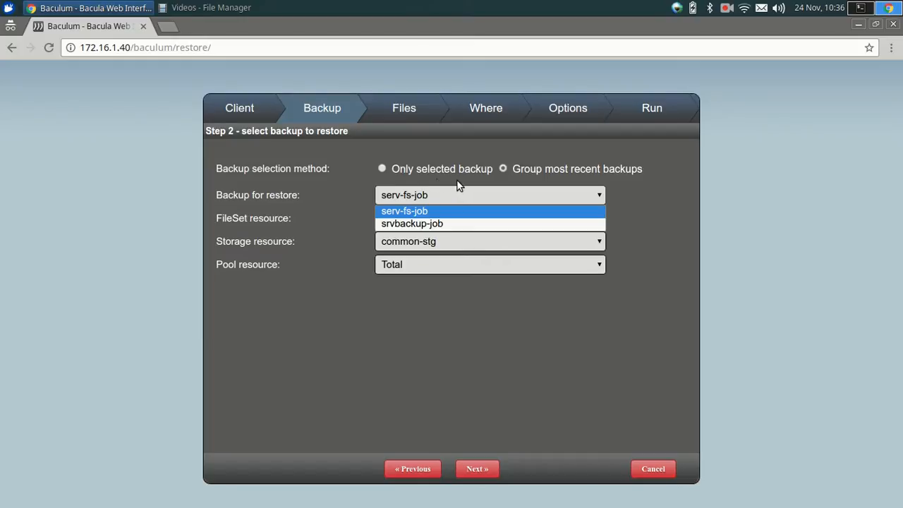
{"action": "left_click", "coordinate": [384, 169]}
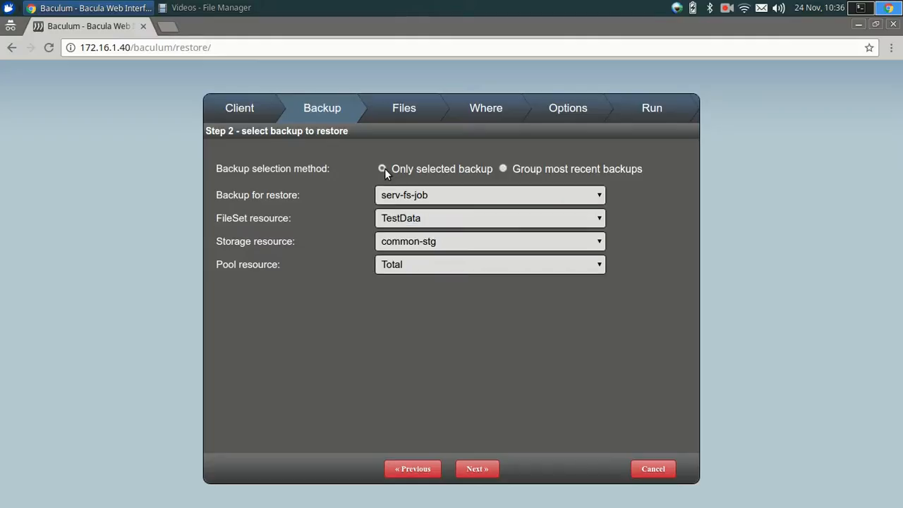
{"action": "left_click", "coordinate": [432, 196]}
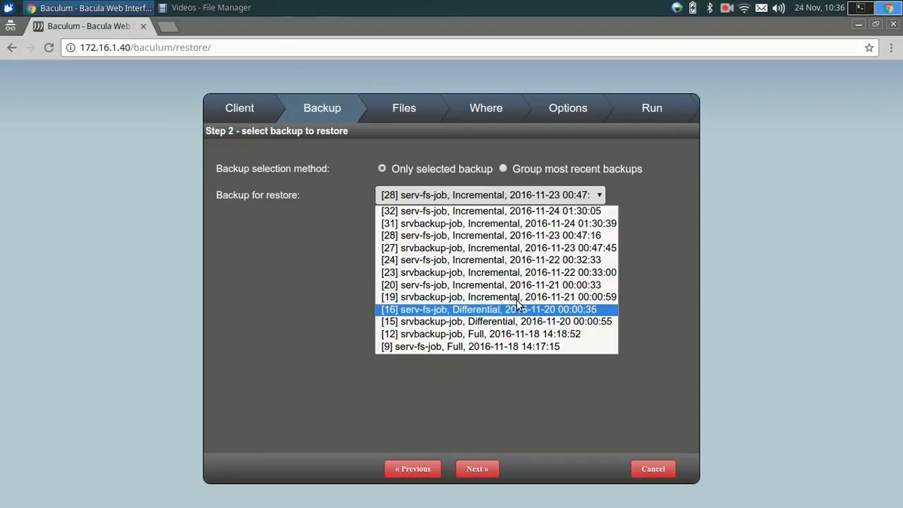
{"action": "left_click", "coordinate": [503, 170]}
{"action": "left_click", "coordinate": [503, 170]}
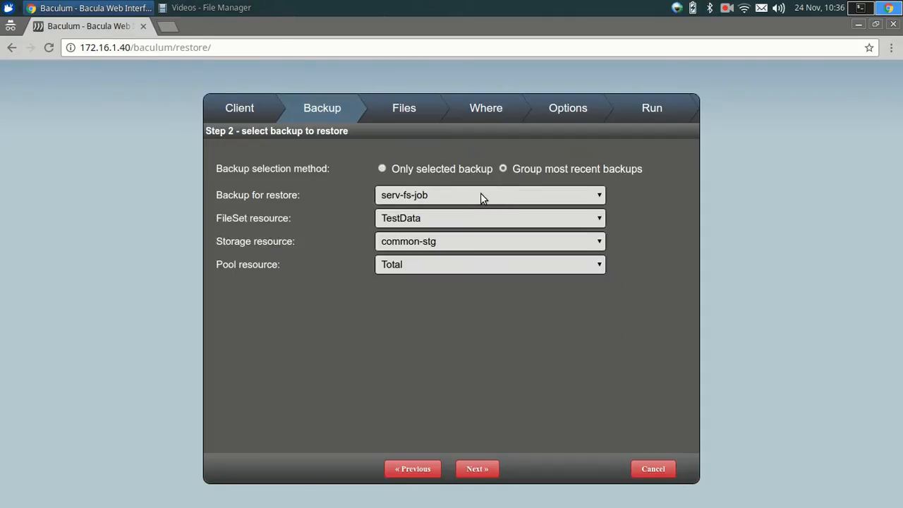
{"action": "left_click", "coordinate": [403, 199]}
{"action": "left_click", "coordinate": [403, 214]}
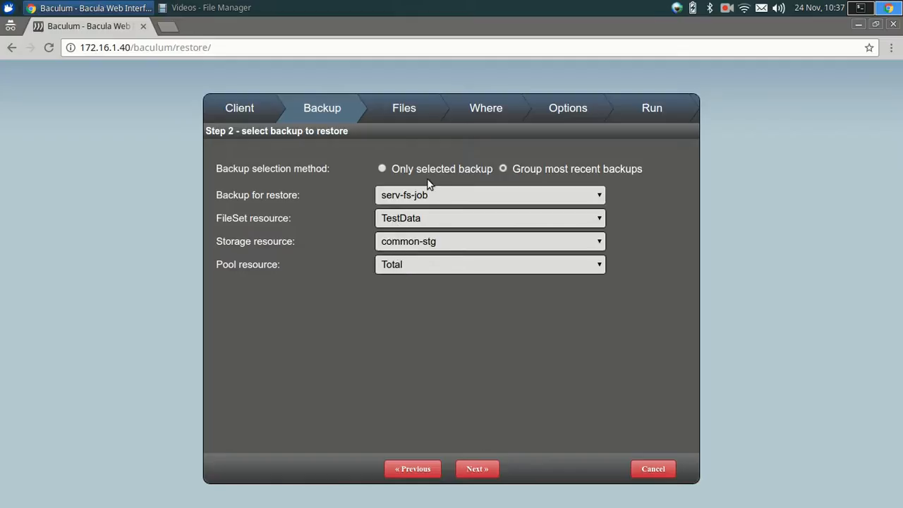
{"action": "left_click", "coordinate": [382, 169]}
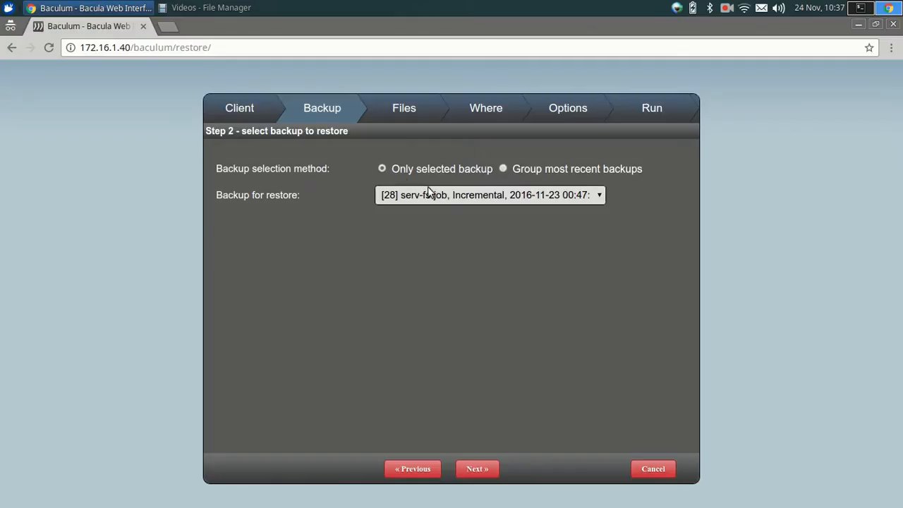
{"action": "left_click", "coordinate": [476, 198]}
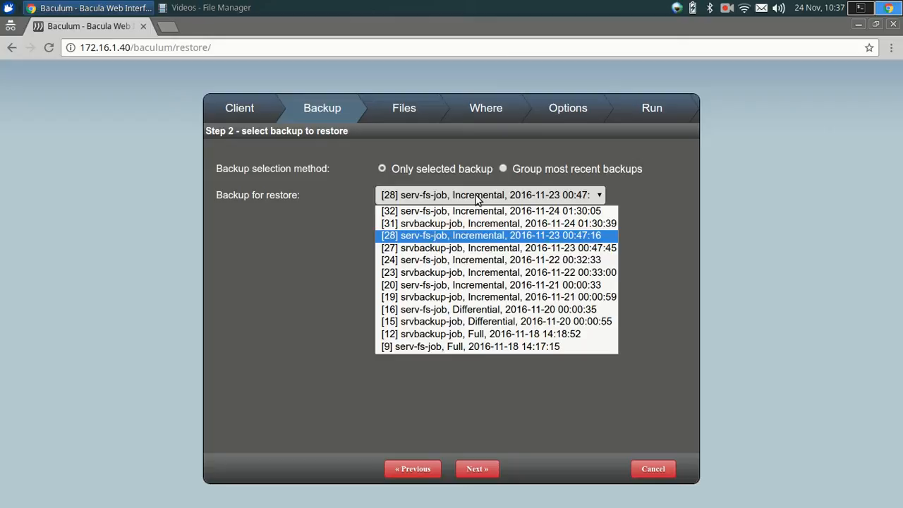
{"action": "left_click", "coordinate": [469, 236]}
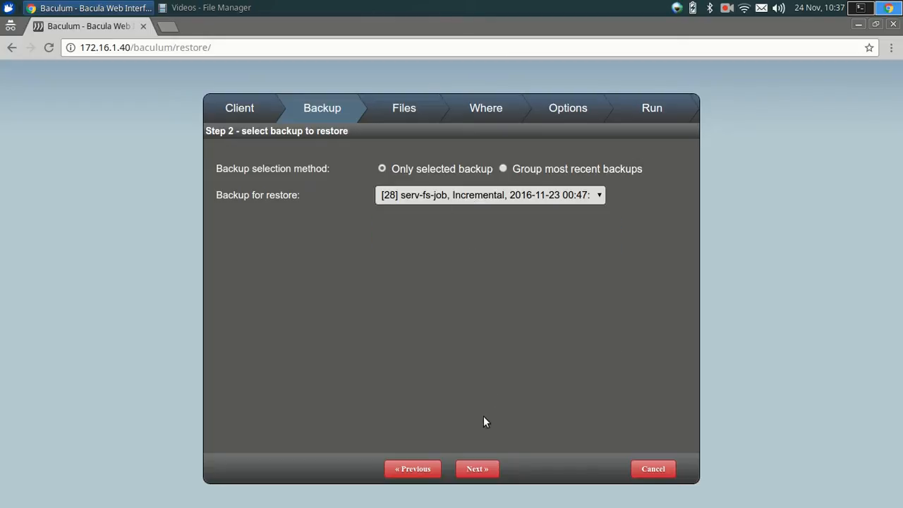
{"action": "left_click", "coordinate": [477, 468]}
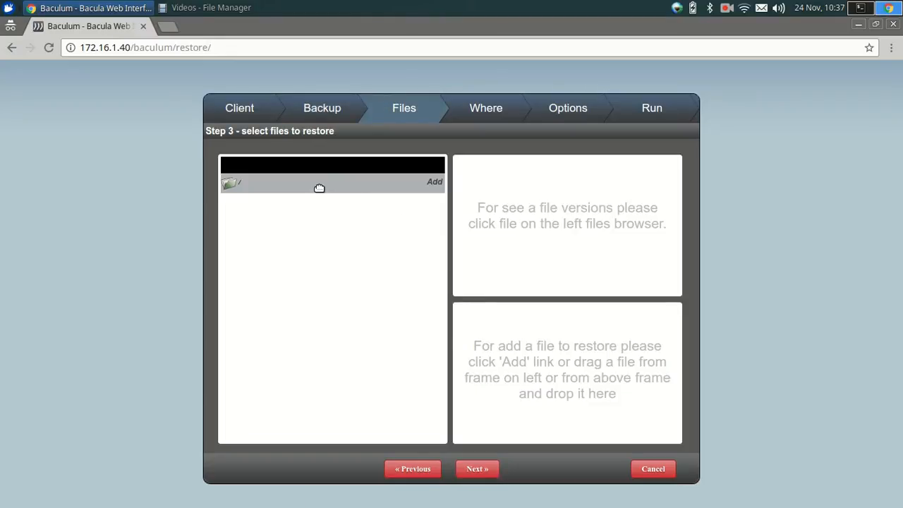
Browse the backup's folders from the root to /home/samba/shares
{"action": "left_click", "coordinate": [274, 186]}
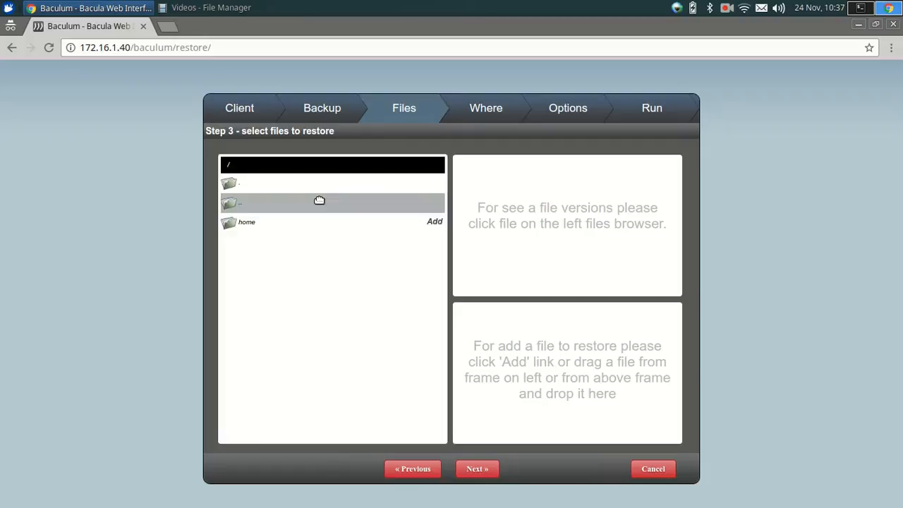
{"action": "left_click", "coordinate": [310, 225]}
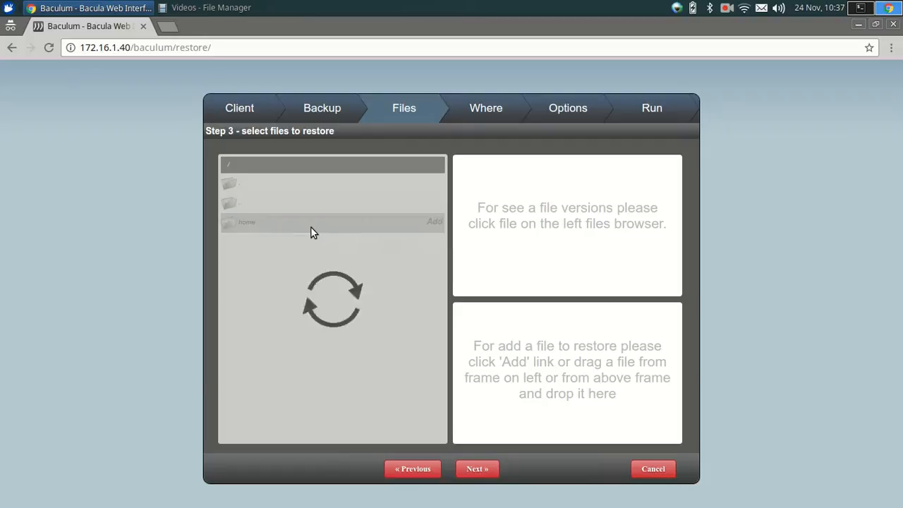
{"action": "left_click", "coordinate": [311, 227]}
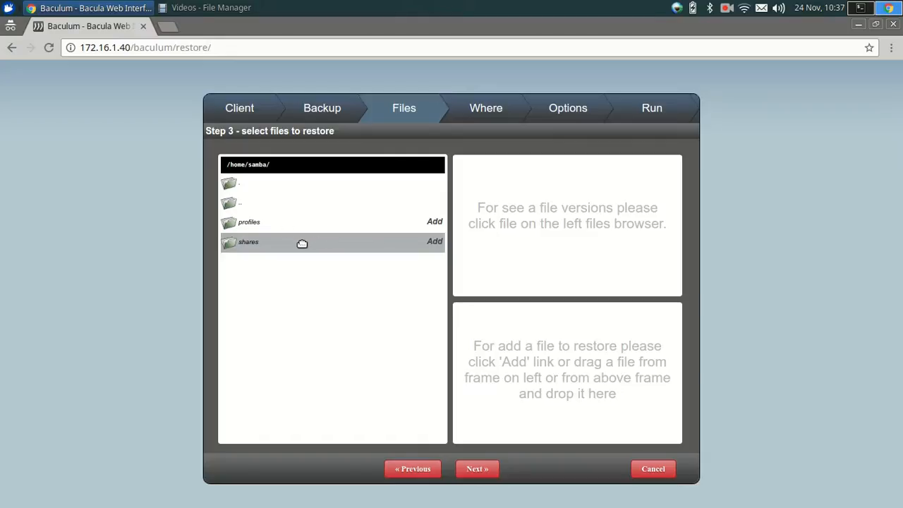
{"action": "left_click", "coordinate": [302, 243]}
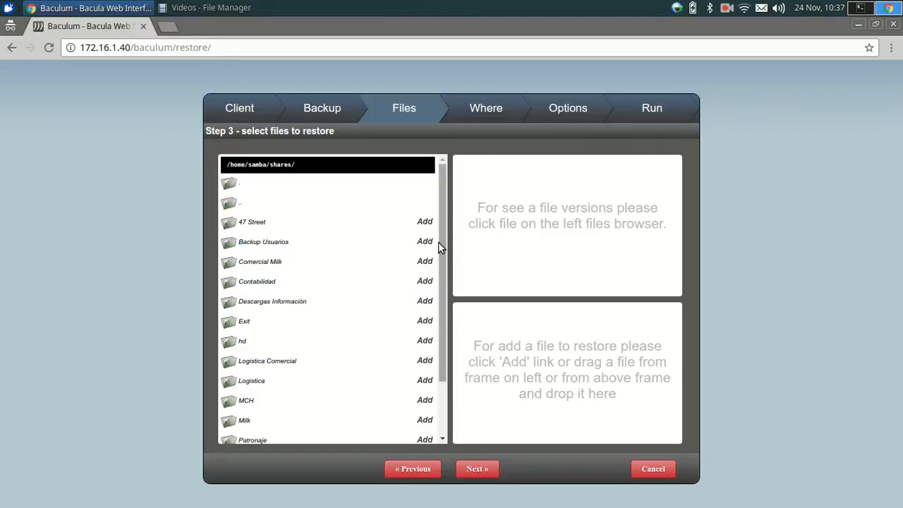
Look inside the Contabilidad folder, return to shares, and add Contabilidad to the items to restore
{"action": "left_click_drag", "start_coordinate": [440, 240], "coordinate": [440, 295]}
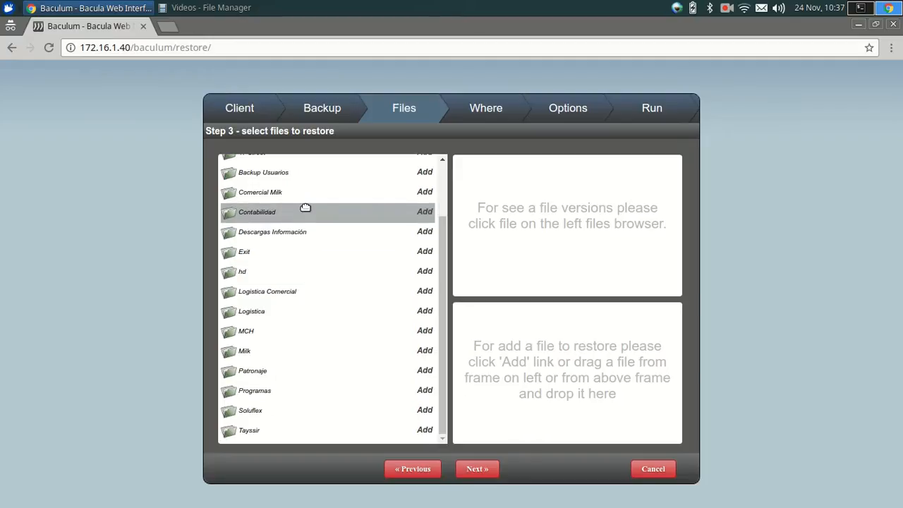
{"action": "double_click", "coordinate": [262, 212]}
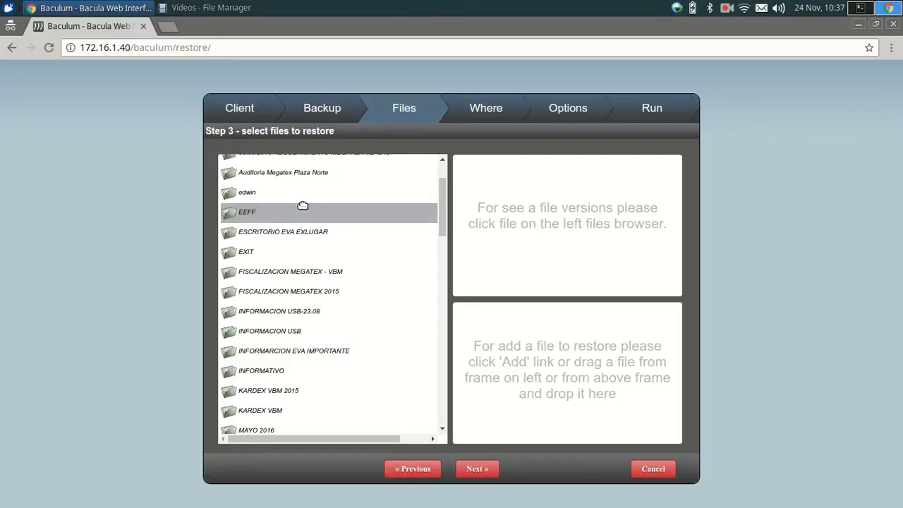
{"action": "scroll", "coordinate": [304, 205], "scroll_direction": "up", "scroll_amount": 1}
{"action": "double_click", "coordinate": [275, 177]}
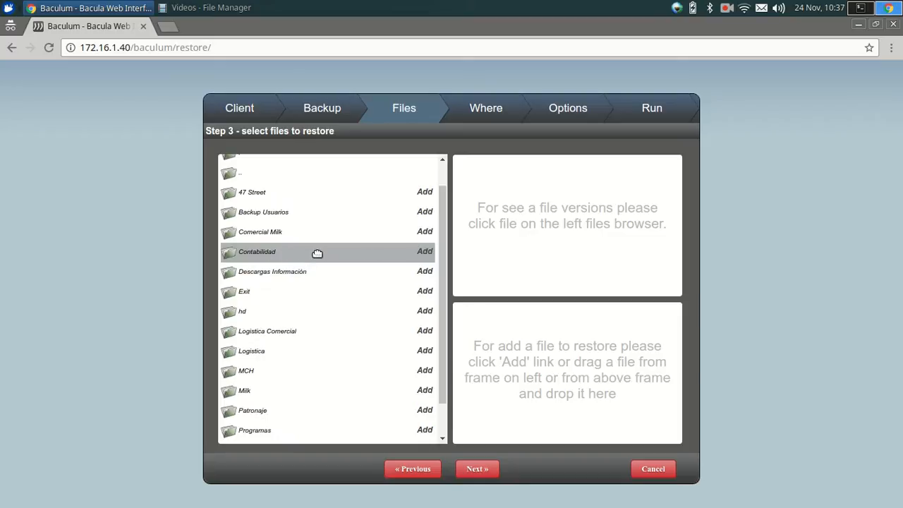
{"action": "left_click", "coordinate": [426, 251]}
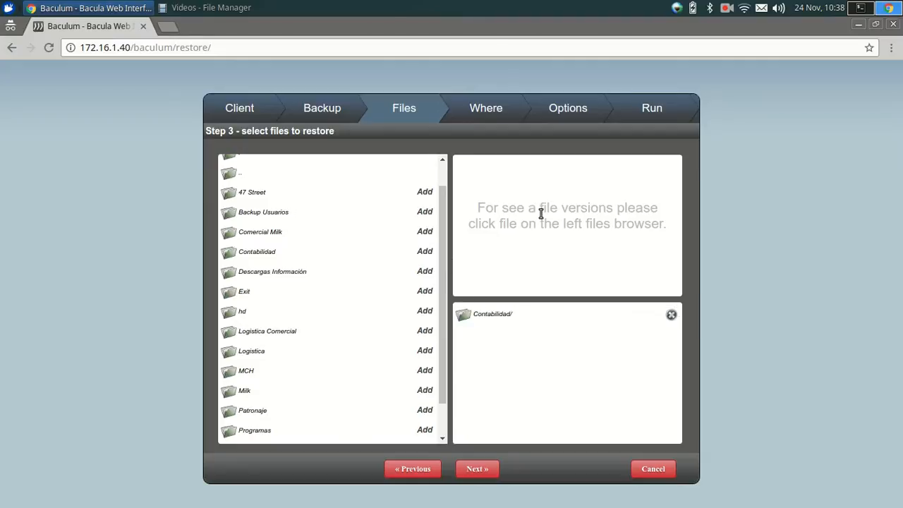
Add the second listed version of ACTIVO FIJO VBM v2(3).xls from Contabilidad to the restore and continue to the destination
{"action": "double_click", "coordinate": [320, 260]}
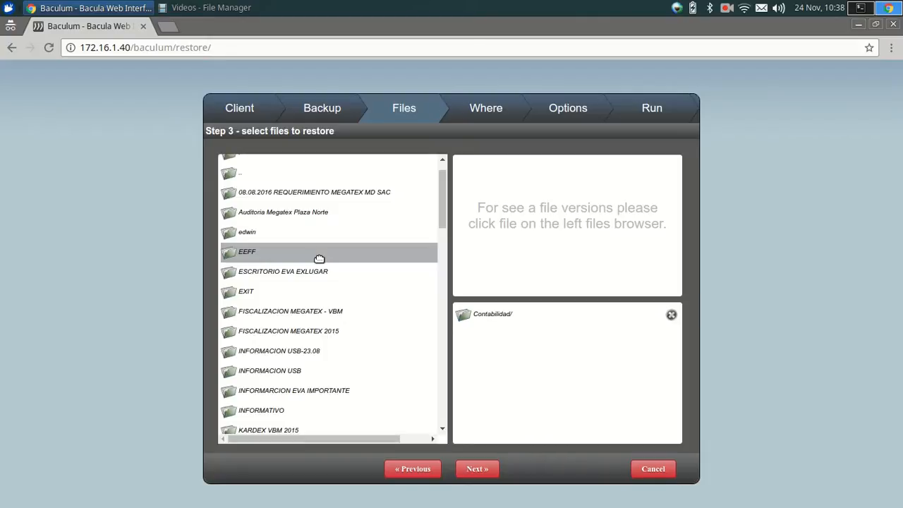
{"action": "scroll", "coordinate": [320, 260], "scroll_direction": "down", "scroll_amount": 10}
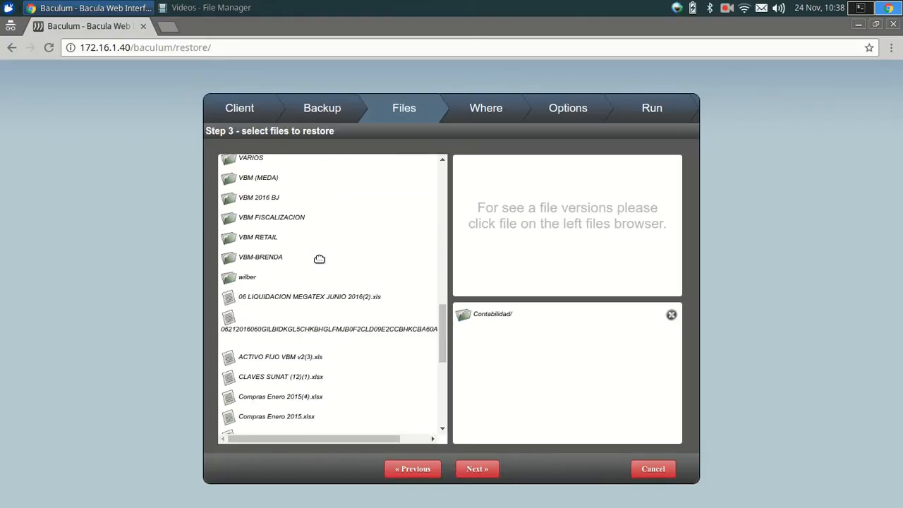
{"action": "scroll", "coordinate": [320, 259], "scroll_direction": "down", "scroll_amount": 4}
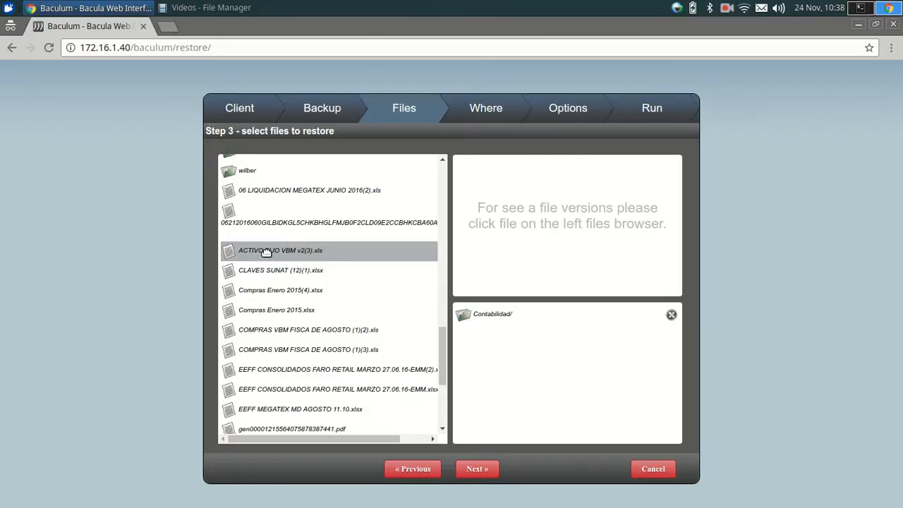
{"action": "left_click", "coordinate": [266, 252]}
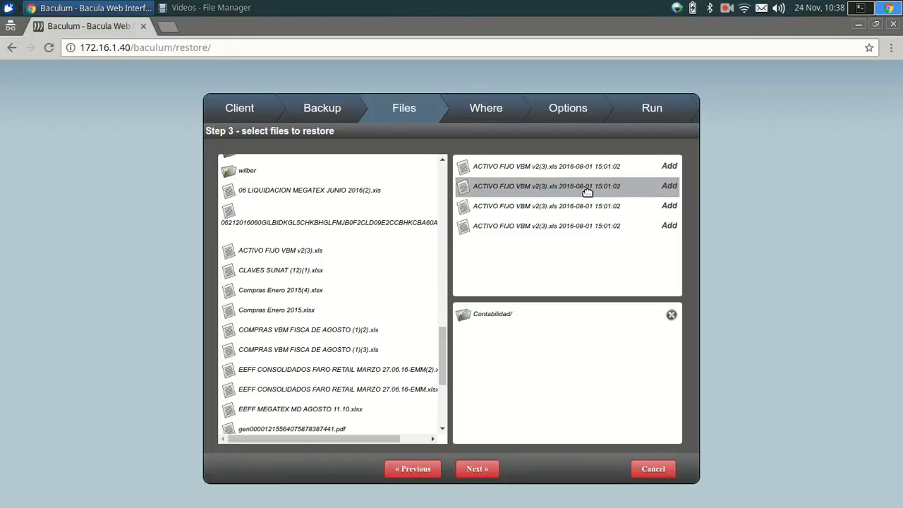
{"action": "left_click", "coordinate": [669, 186]}
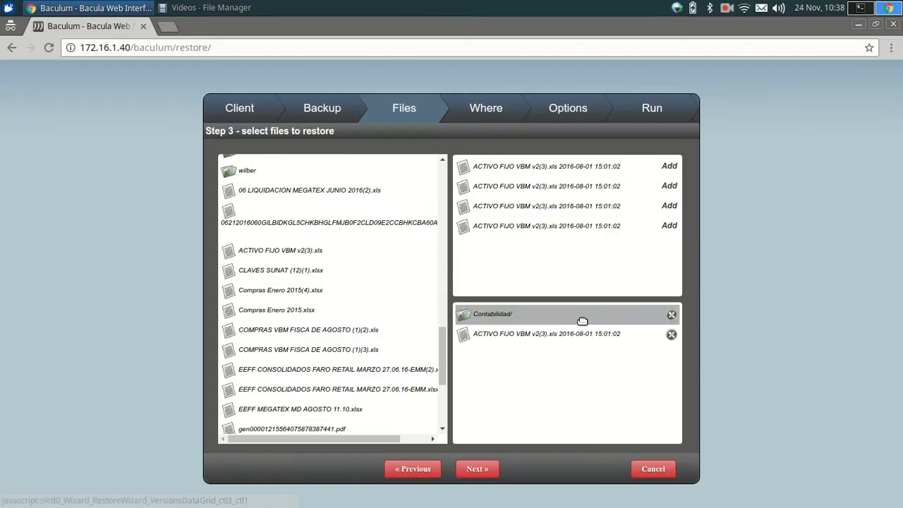
{"action": "left_click", "coordinate": [476, 470]}
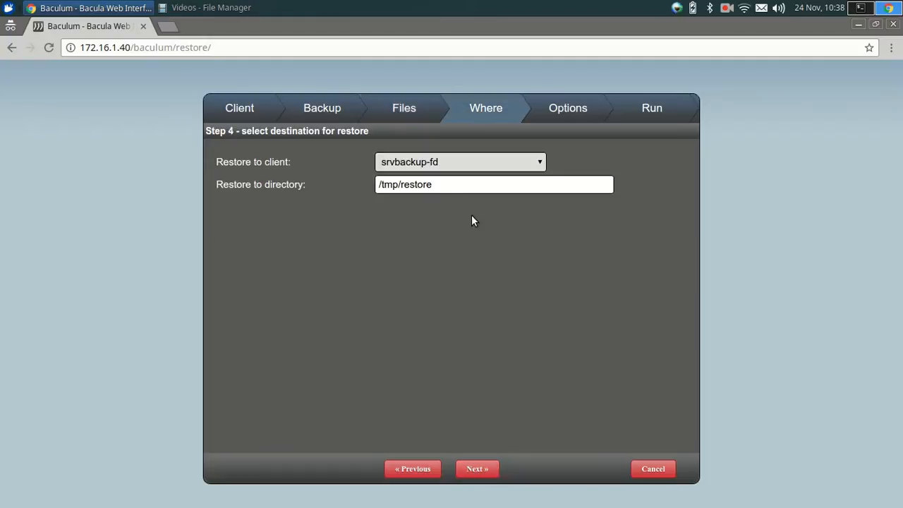
Set the restore destination to client srvbackup-fd and directory /tmp/restore, and continue to the restore options
{"action": "left_click", "coordinate": [421, 165]}
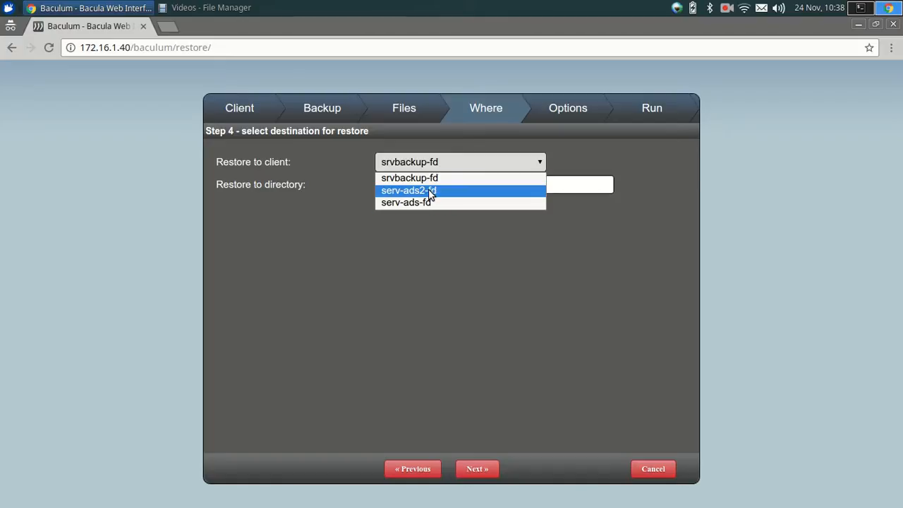
{"action": "left_click", "coordinate": [423, 180]}
{"action": "left_click_drag", "start_coordinate": [438, 185], "coordinate": [370, 185]}
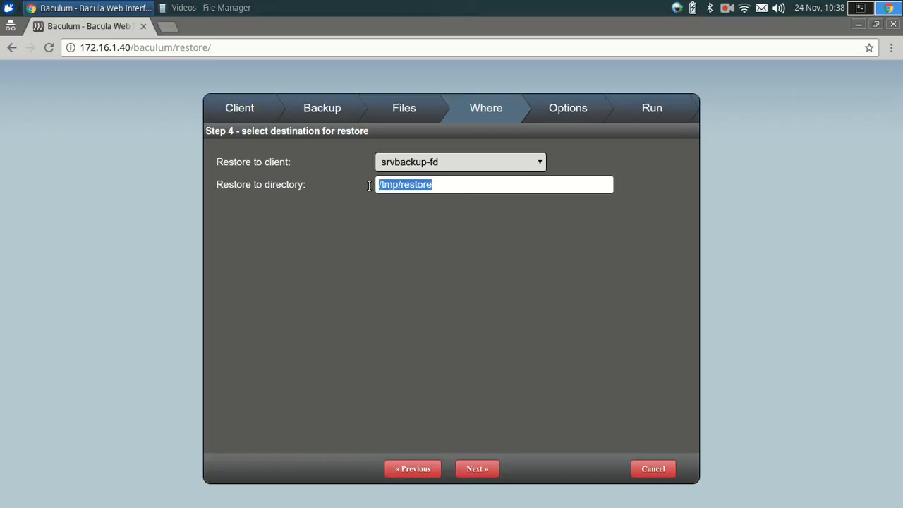
{"action": "left_click", "coordinate": [405, 186]}
{"action": "left_click_drag", "start_coordinate": [435, 185], "coordinate": [379, 185]}
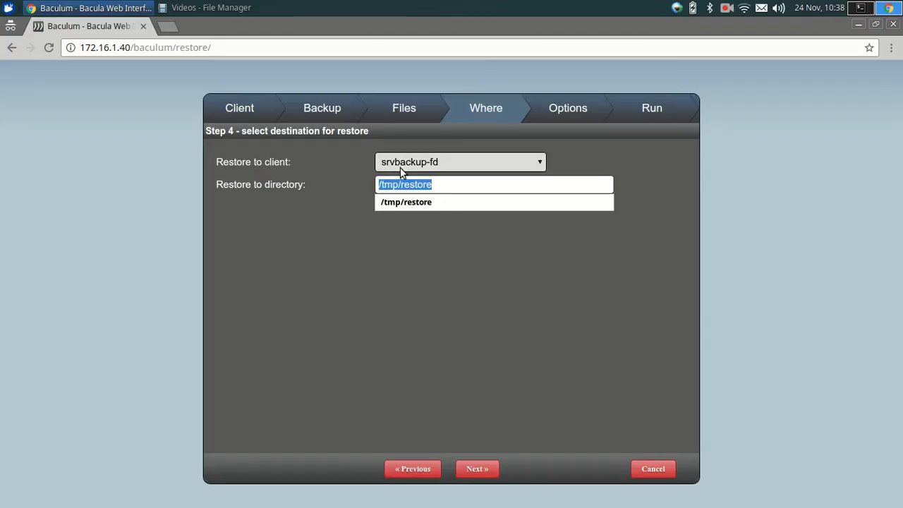
{"action": "left_click", "coordinate": [439, 185]}
{"action": "left_click", "coordinate": [421, 235]}
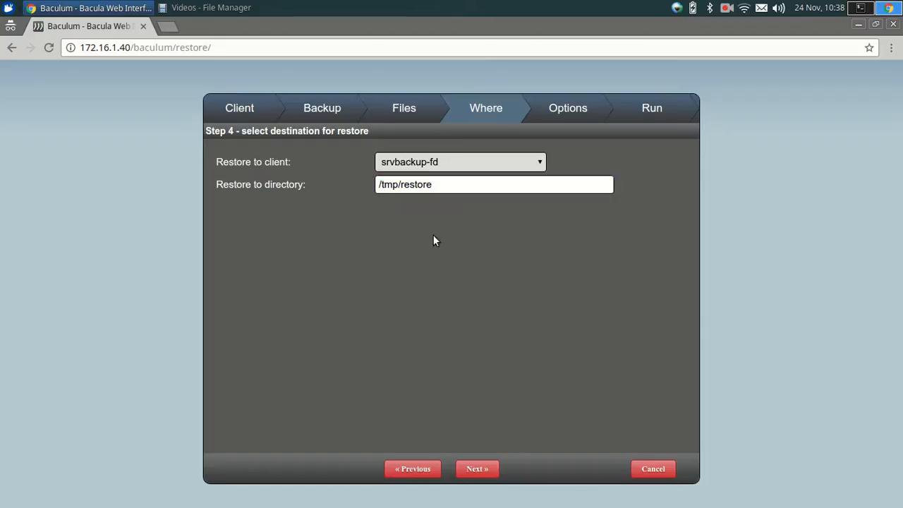
{"action": "left_click", "coordinate": [481, 471]}
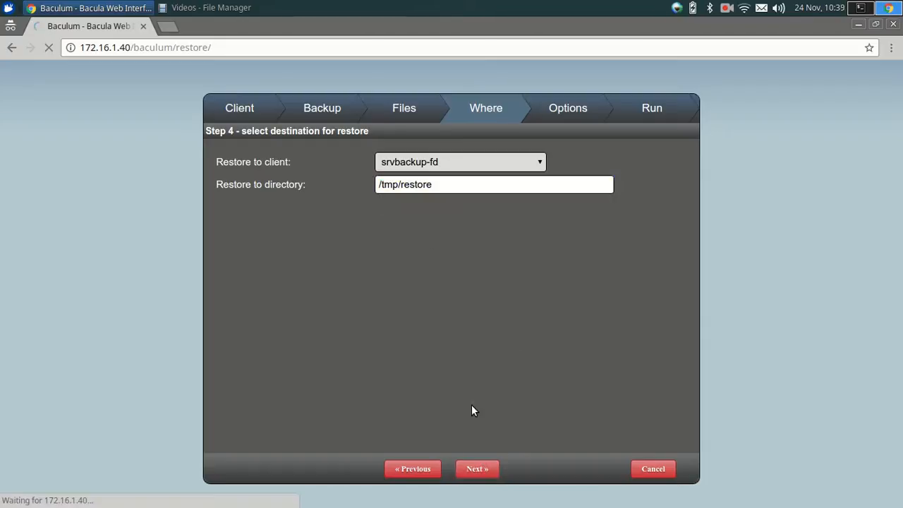
Check the file replacement choices, keep "do not replace files" with priority 10, review the restore summary, and cancel the wizard
{"action": "left_click", "coordinate": [433, 165]}
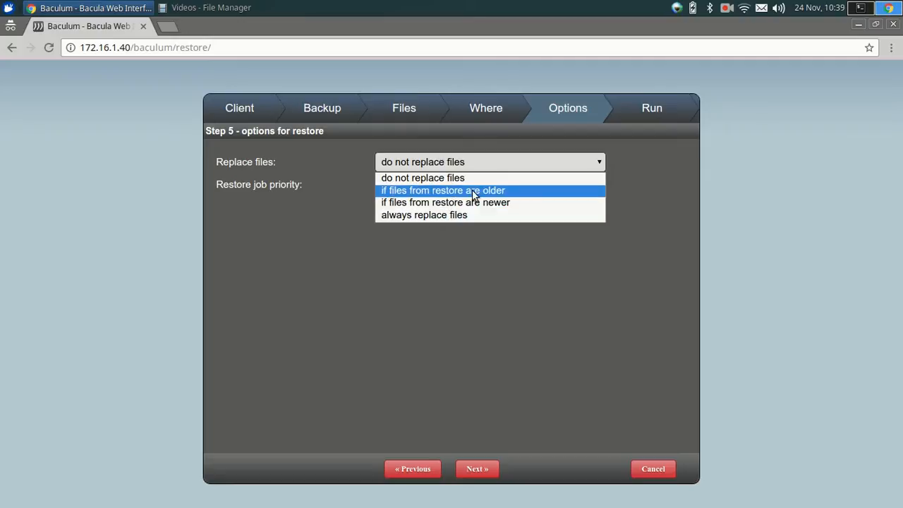
{"action": "left_click", "coordinate": [463, 226]}
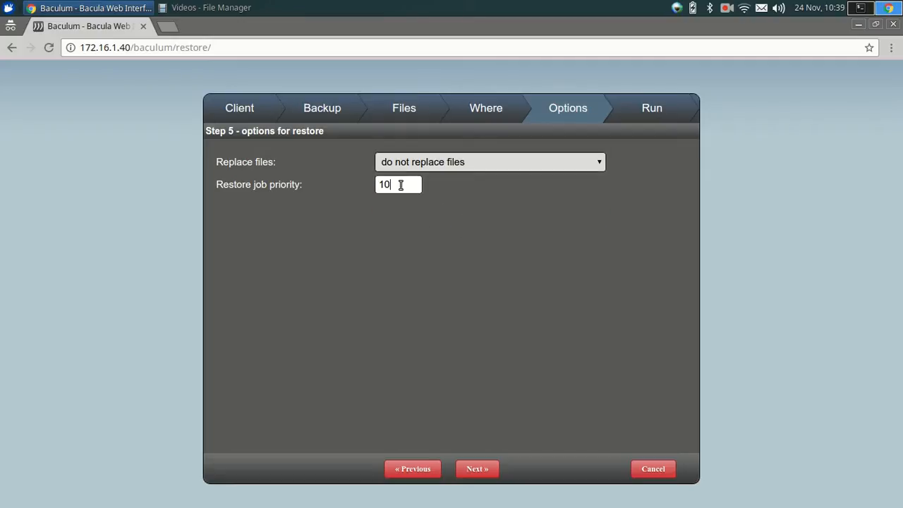
{"action": "left_click", "coordinate": [479, 470]}
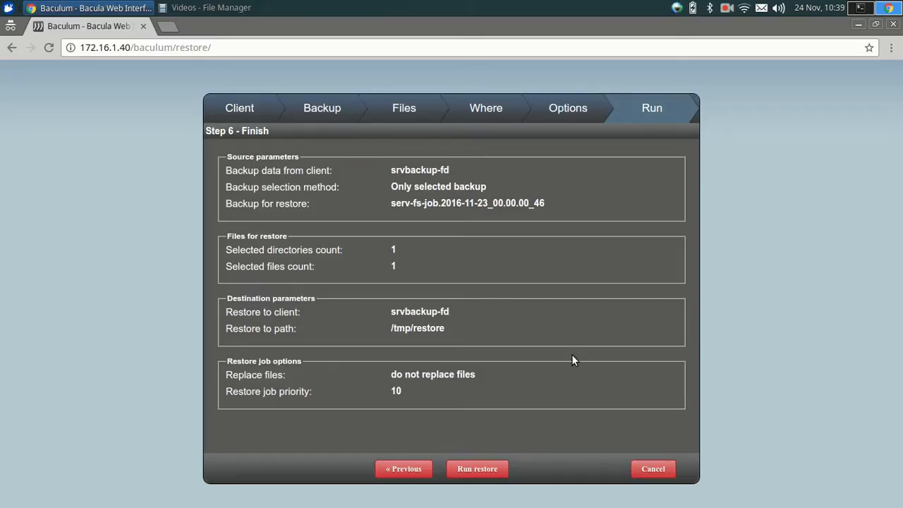
{"action": "left_click", "coordinate": [659, 468]}
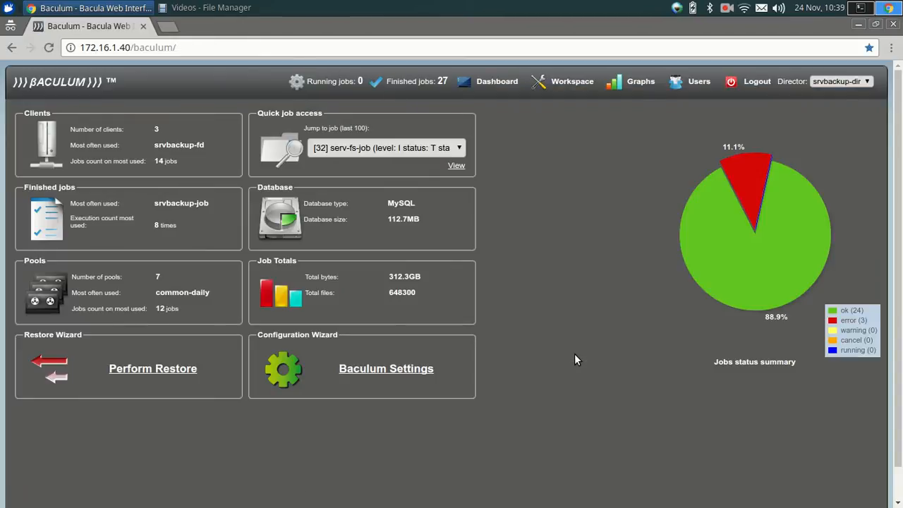
Display the jobs size over time graph for the last week
{"action": "left_click", "coordinate": [637, 83]}
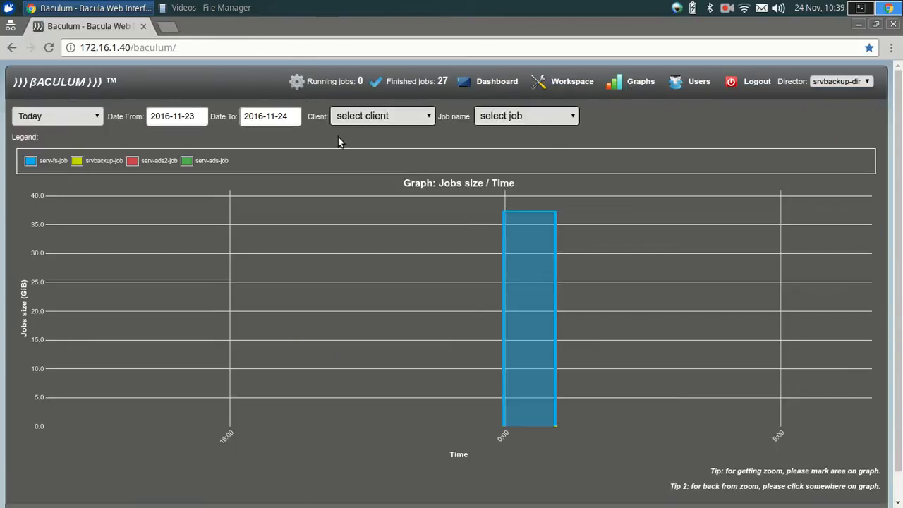
{"action": "left_click", "coordinate": [91, 117]}
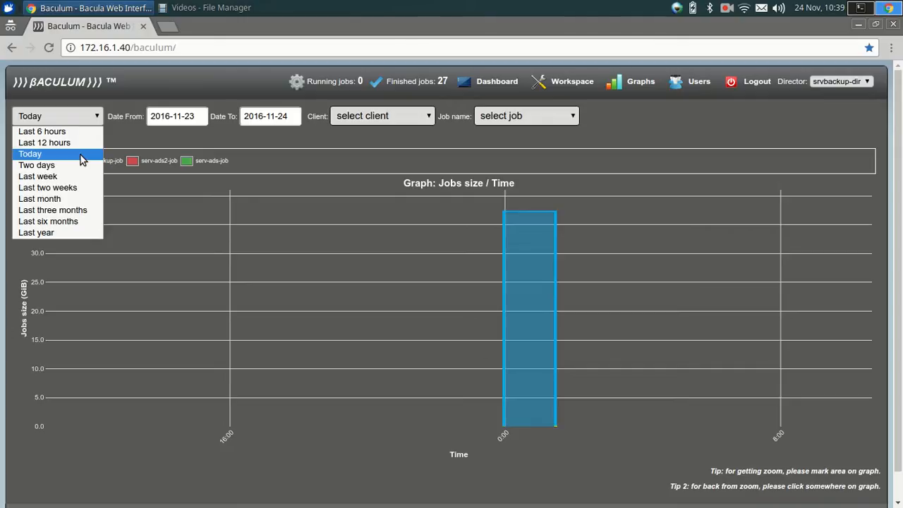
{"action": "left_click", "coordinate": [40, 176]}
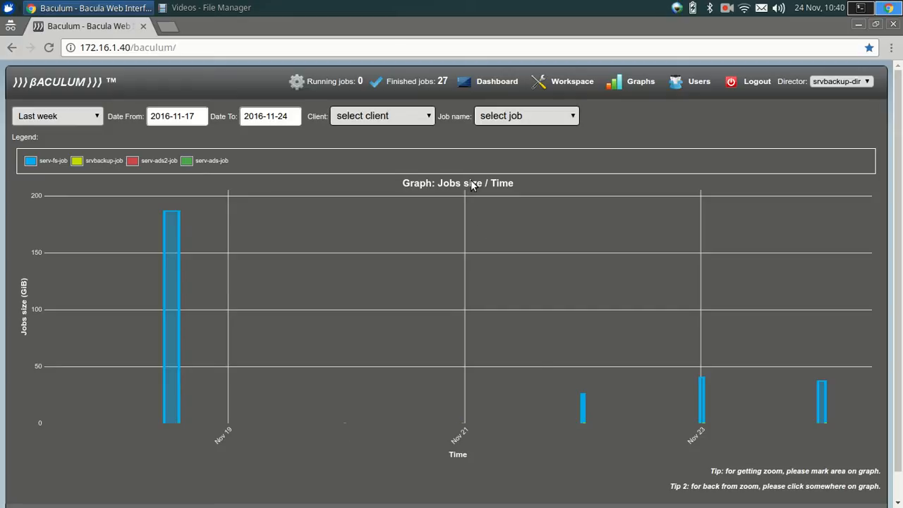
Look through the client and job name filter choices for the graph without applying a filter
{"action": "left_click", "coordinate": [424, 120]}
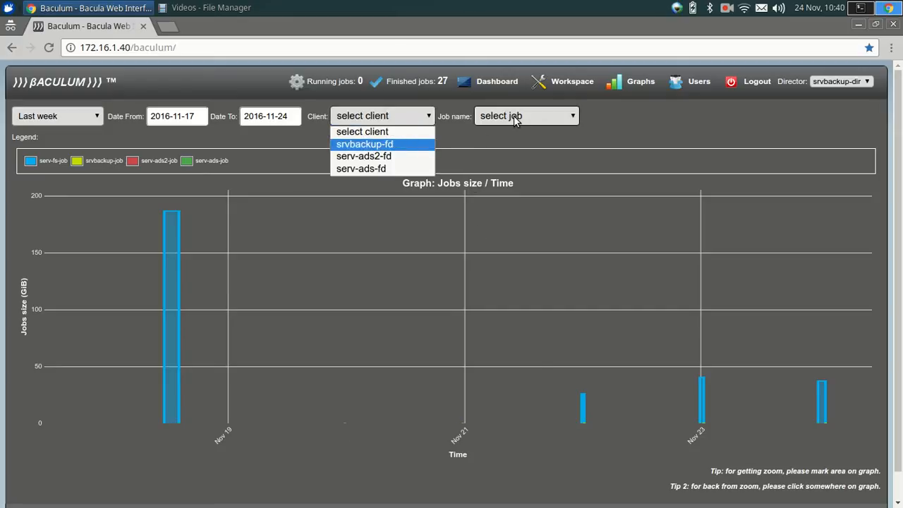
{"action": "left_click", "coordinate": [515, 119]}
{"action": "left_click", "coordinate": [516, 120]}
{"action": "left_click", "coordinate": [435, 136]}
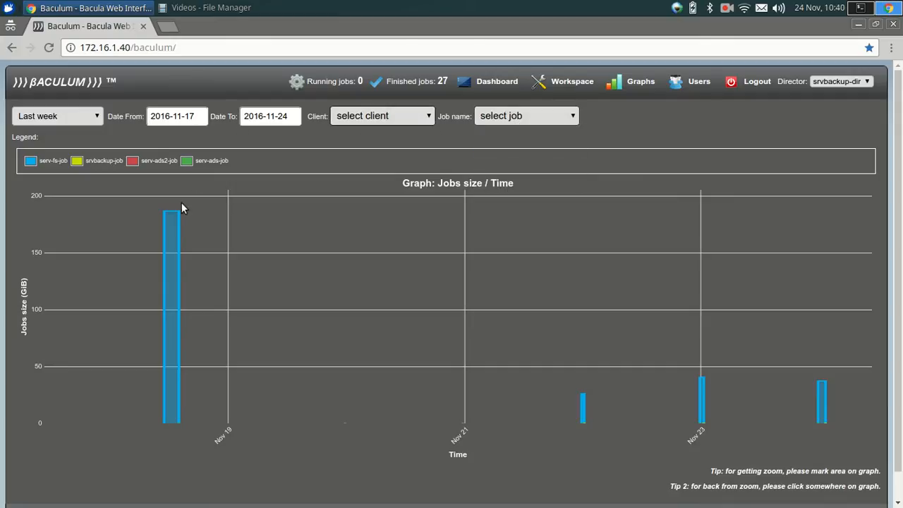
View the list of Baculum users and their roles
{"action": "left_click", "coordinate": [698, 88]}
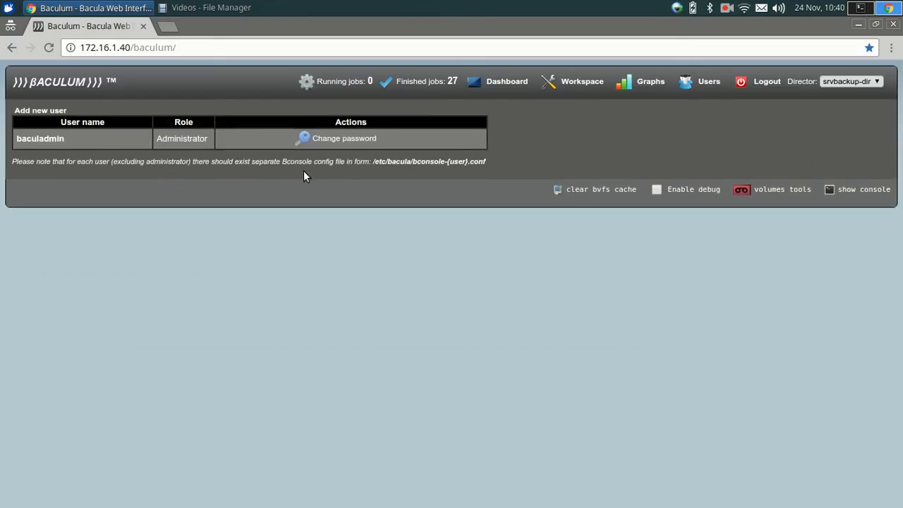